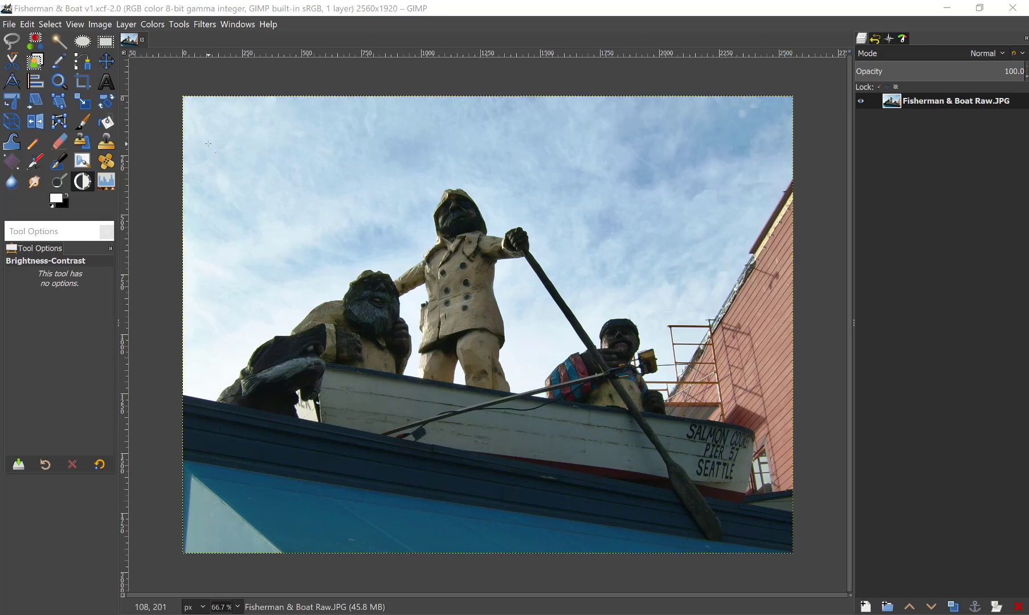
- Start exporting the image to the Demo Graphics folder and choose JPEG image as the file type for Fisherman & Boat v1
left_click(9, 25)
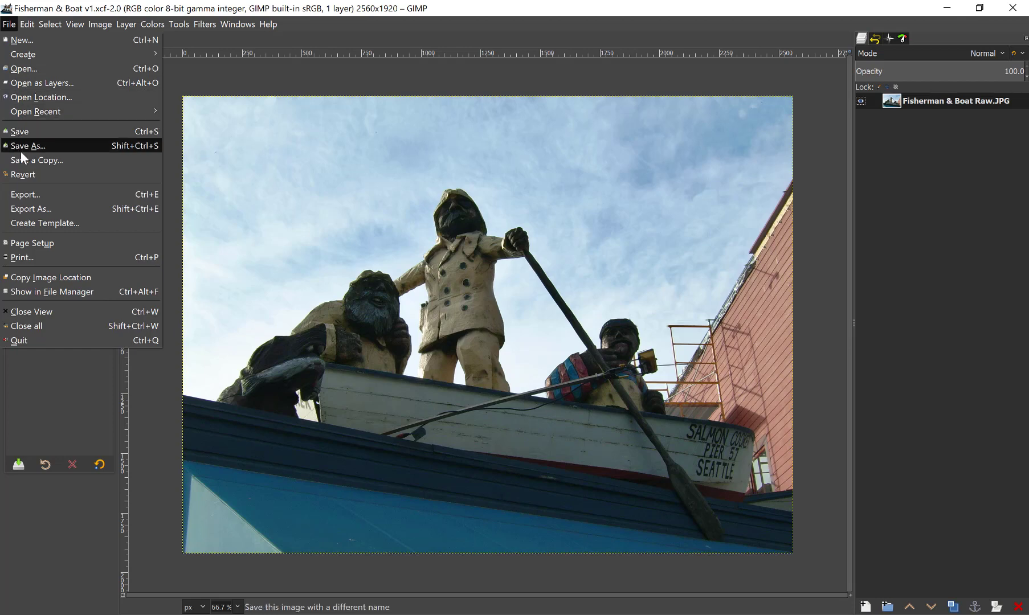
left_click(21, 208)
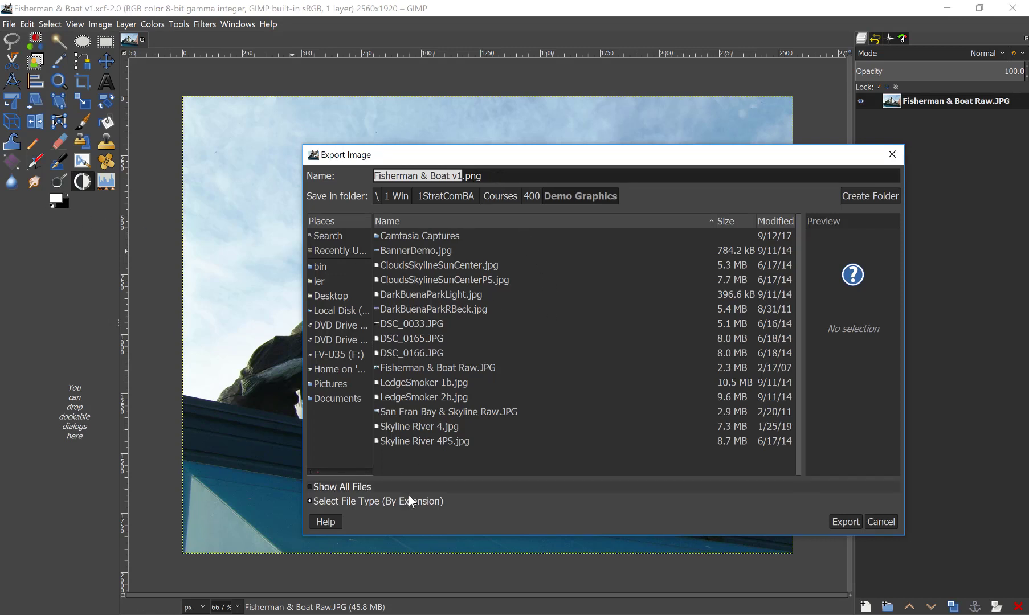
left_click(346, 501)
scroll(359, 483, "down", 2)
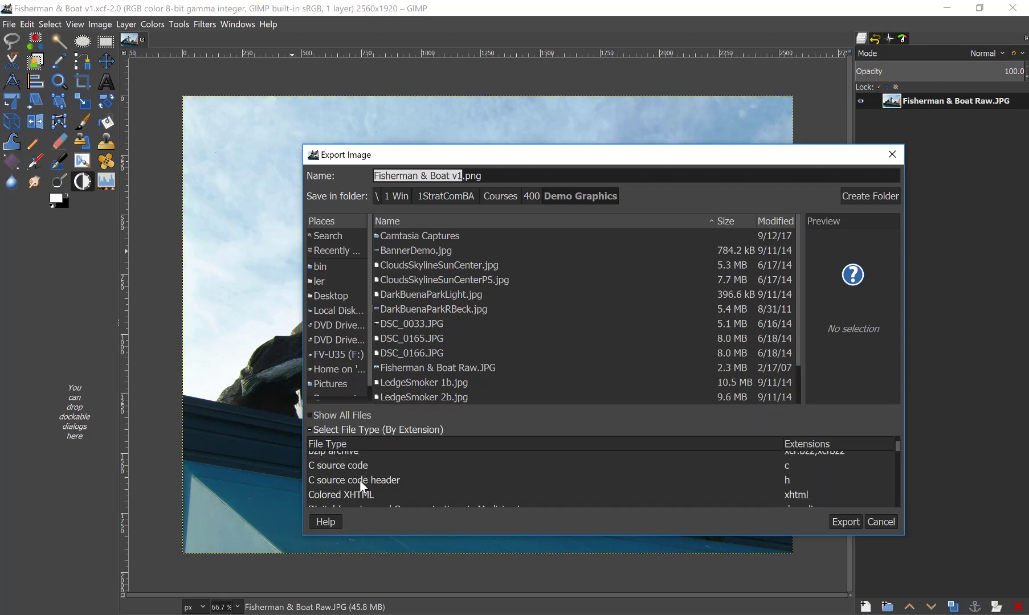
scroll(359, 482, "down", 3)
scroll(361, 485, "down", 1)
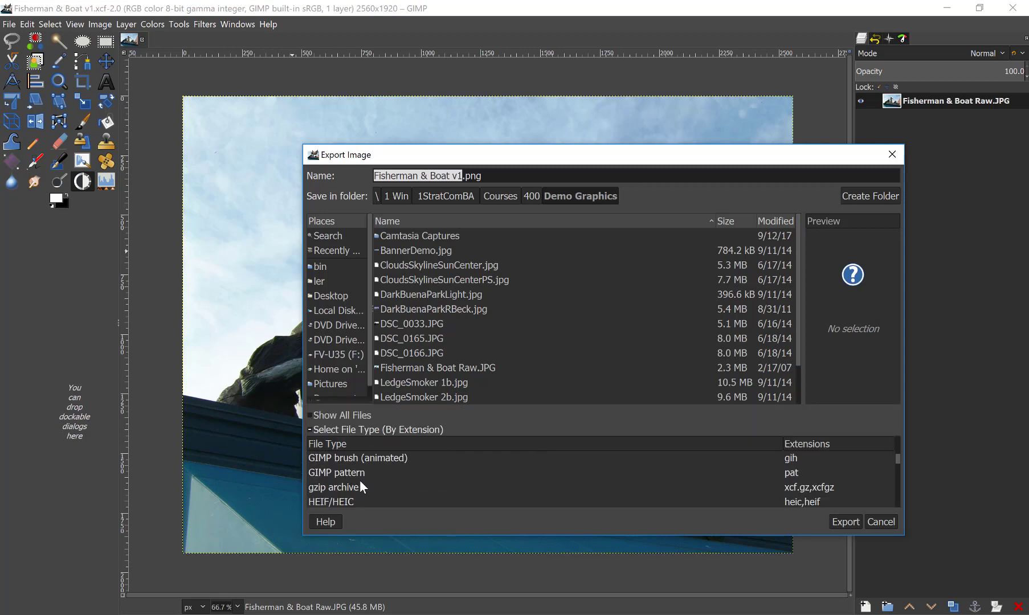
scroll(360, 485, "down", 1)
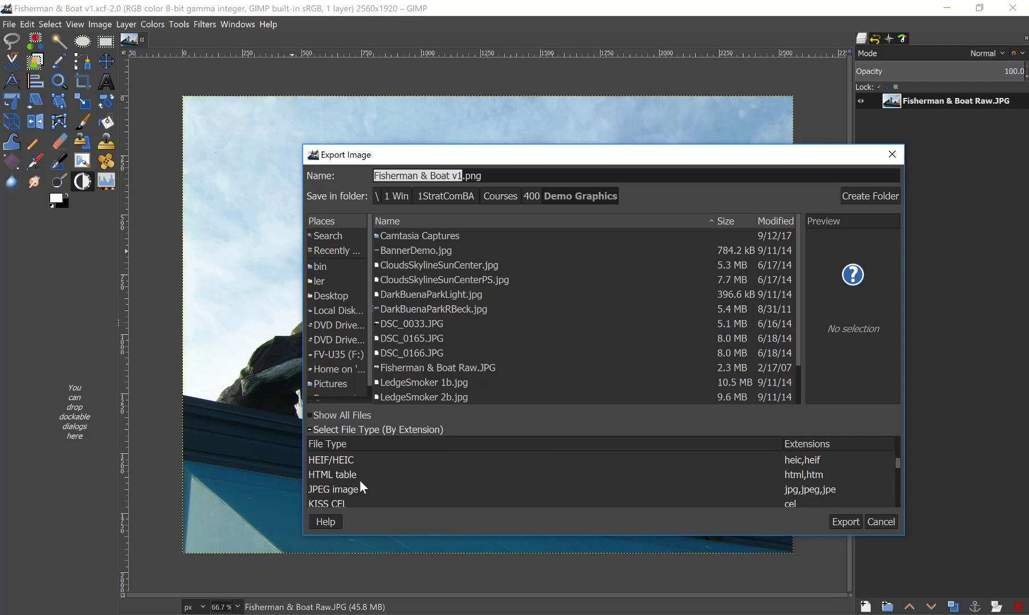
left_click(331, 487)
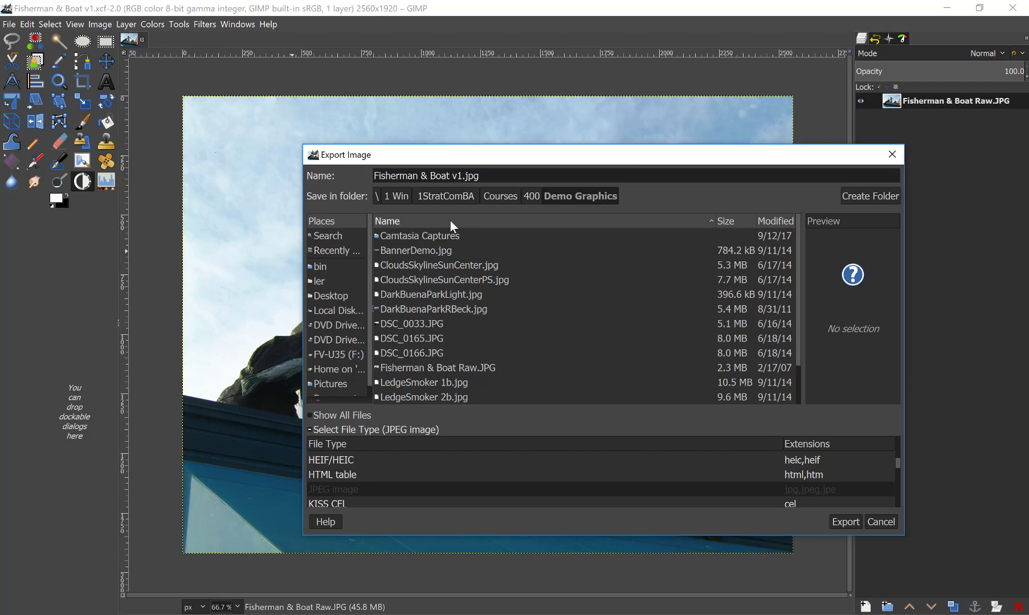
- Review the JPEG quality setting and export the image as Fisherman & Boat v1.jpg
left_click(841, 523)
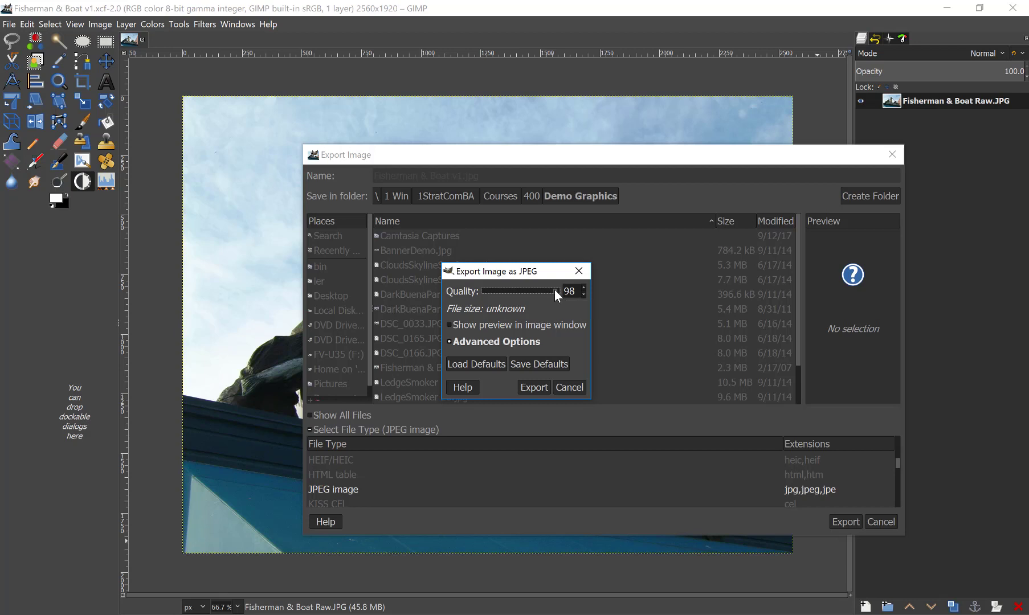
scroll(560, 291, "up", 1)
left_click(534, 387)
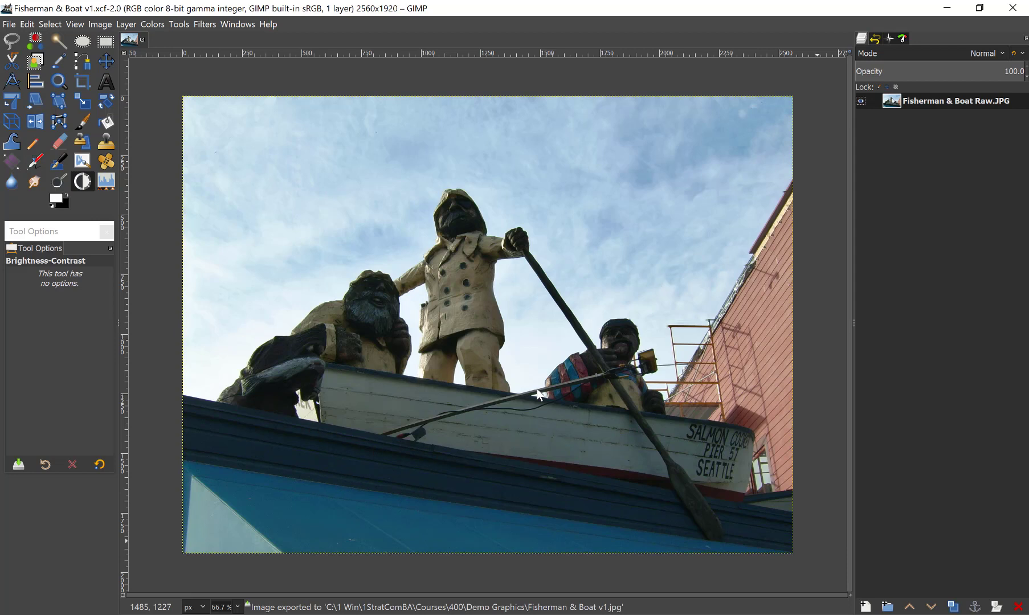
- Close the current image and open the recently exported Fisherman & Boat v1.jpg
left_click(143, 39)
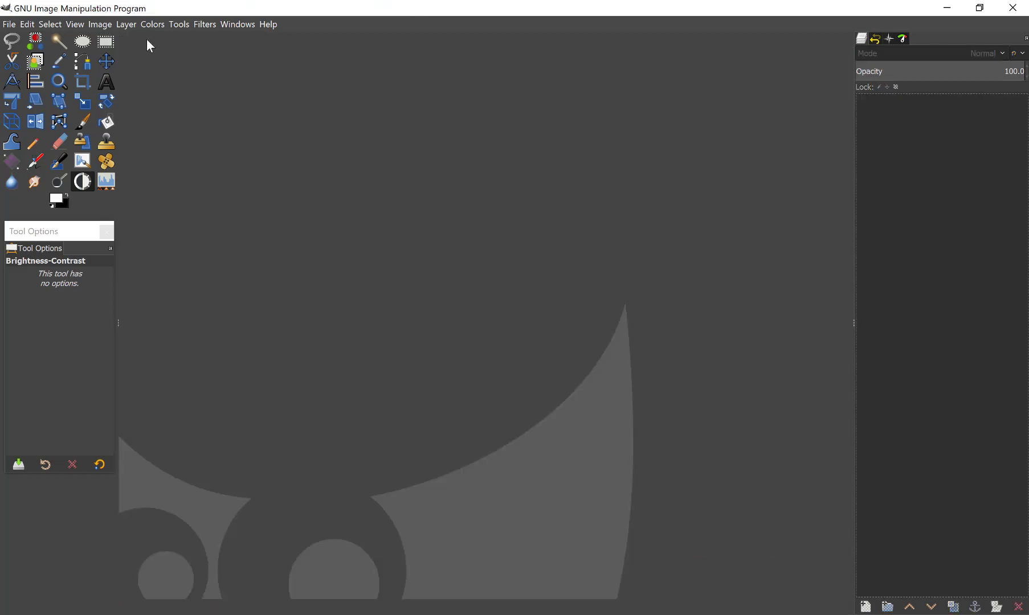
left_click(10, 26)
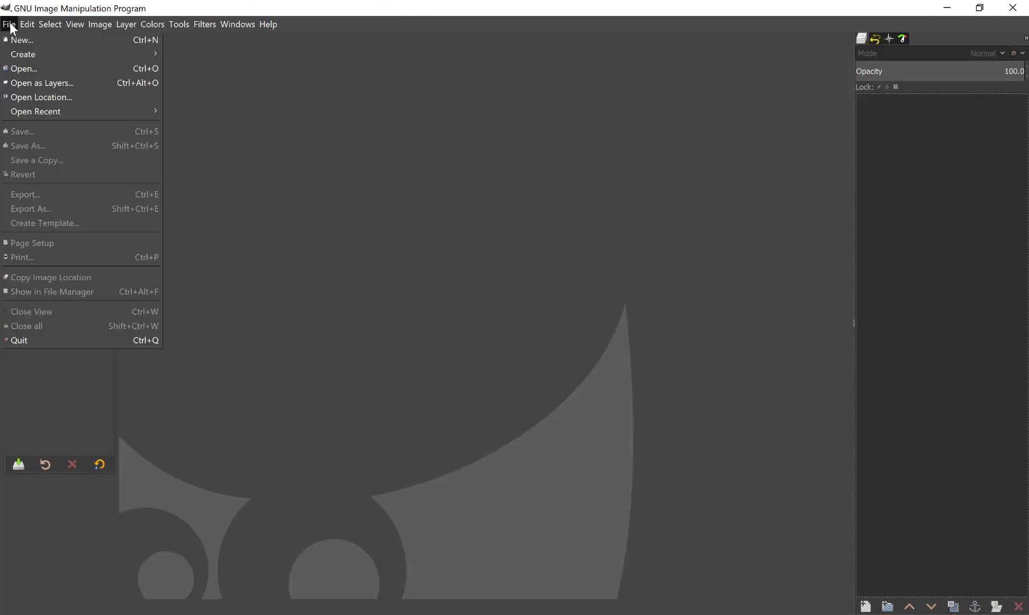
mouse_move(27, 110)
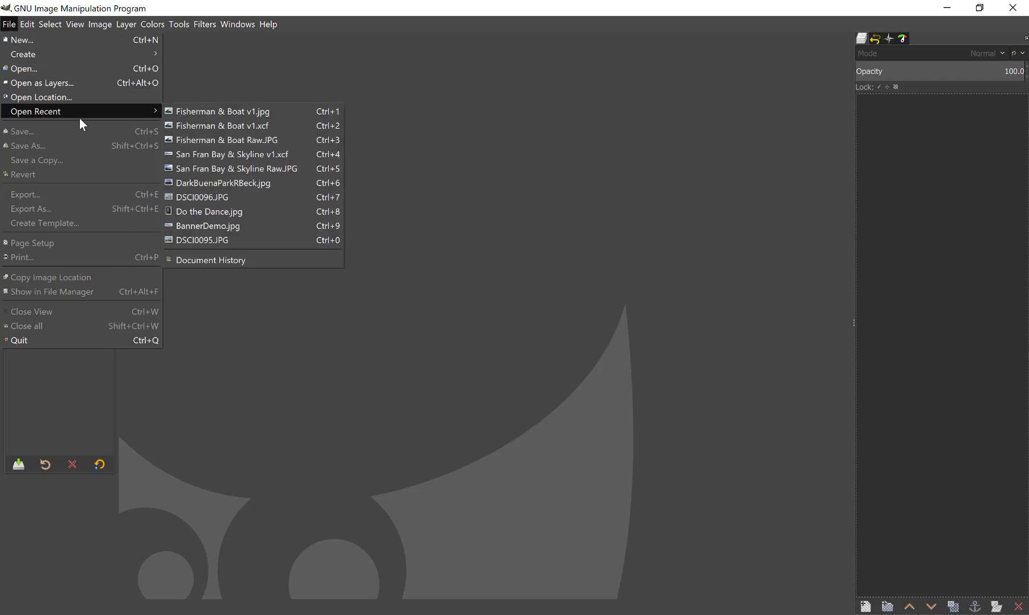
left_click(224, 114)
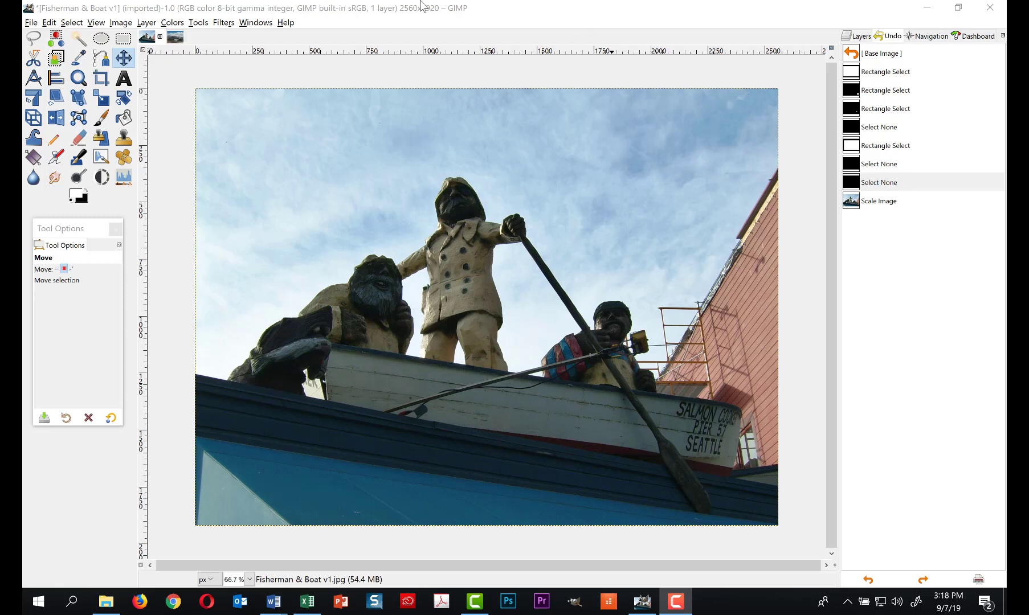
- Start scaling the image and set its width to 600 px with the height following proportionally at 450 px
left_click(119, 24)
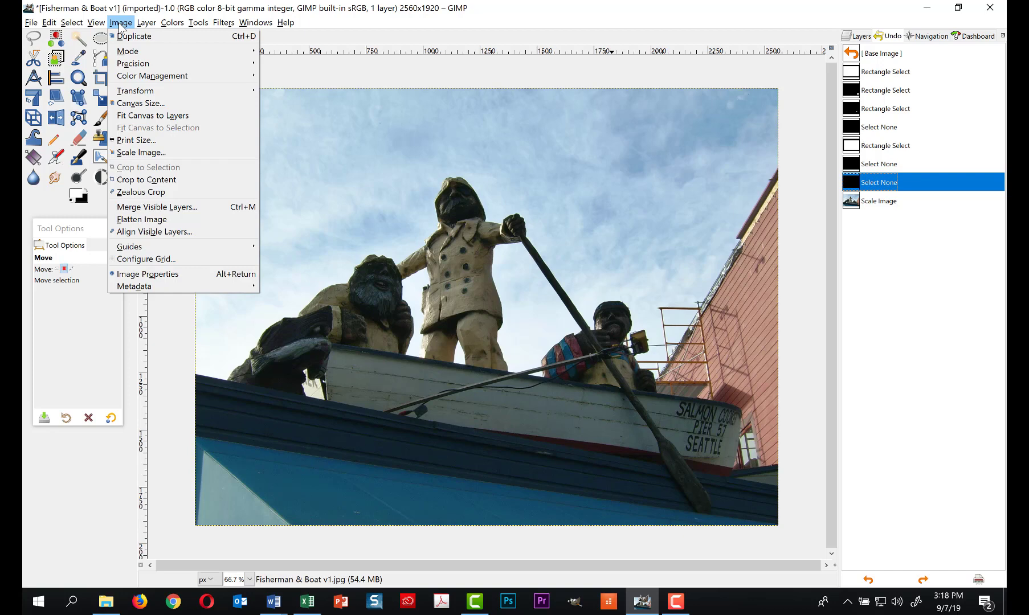
left_click(137, 155)
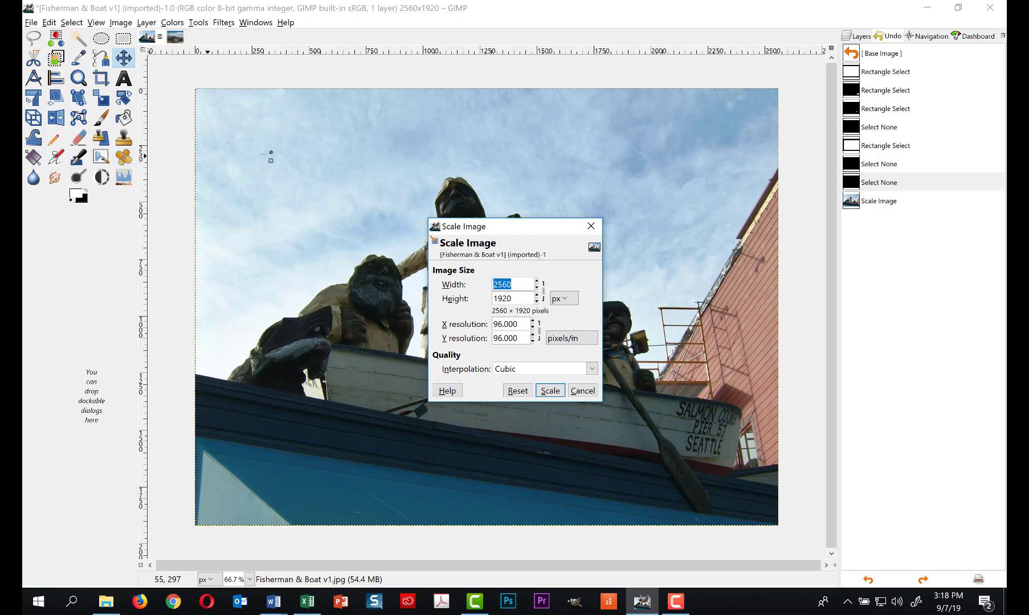
left_click_drag(503, 226, 494, 186)
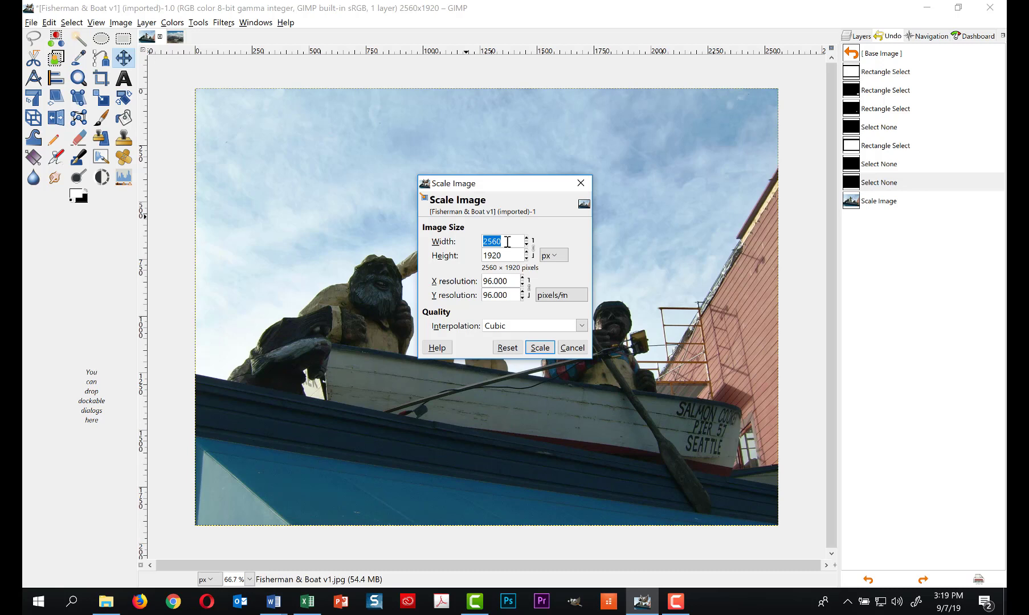
type("600")
left_click(532, 249)
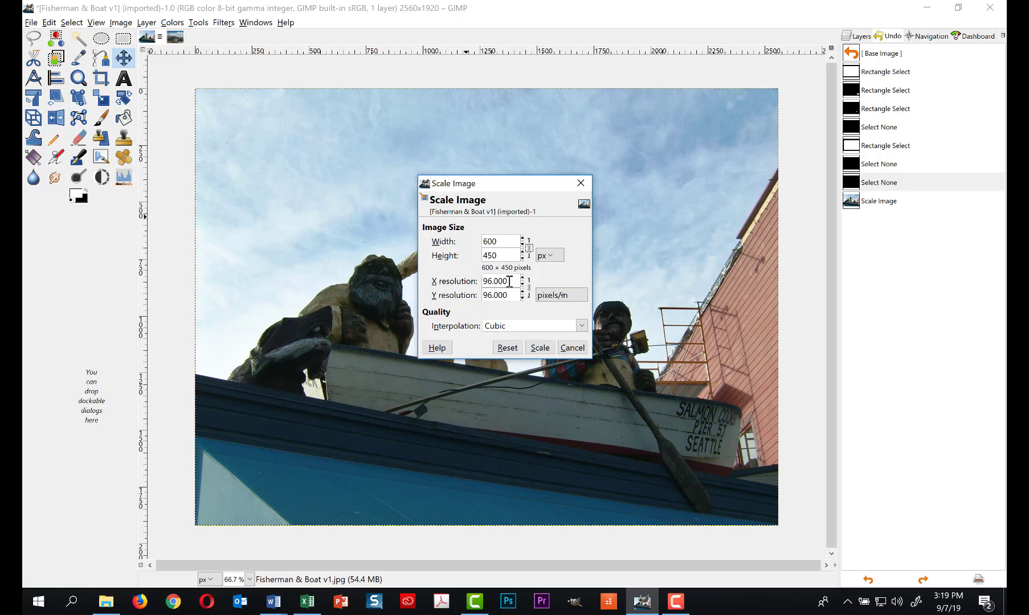
- Set the X and Y resolution to 72 pixels/in and apply the scaling to the image
left_click_drag(510, 281, 467, 284)
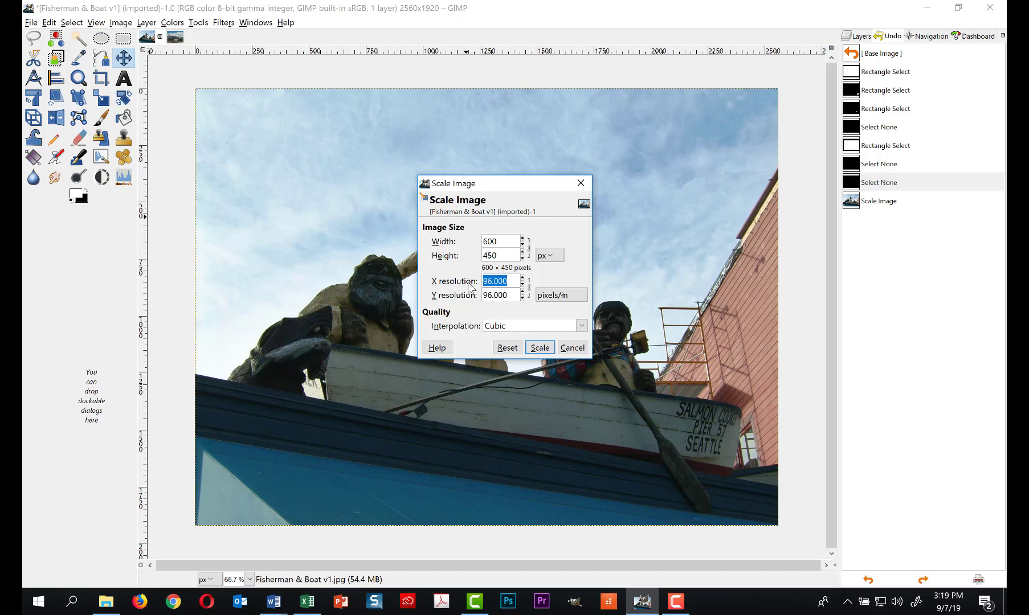
type("72")
left_click(529, 288)
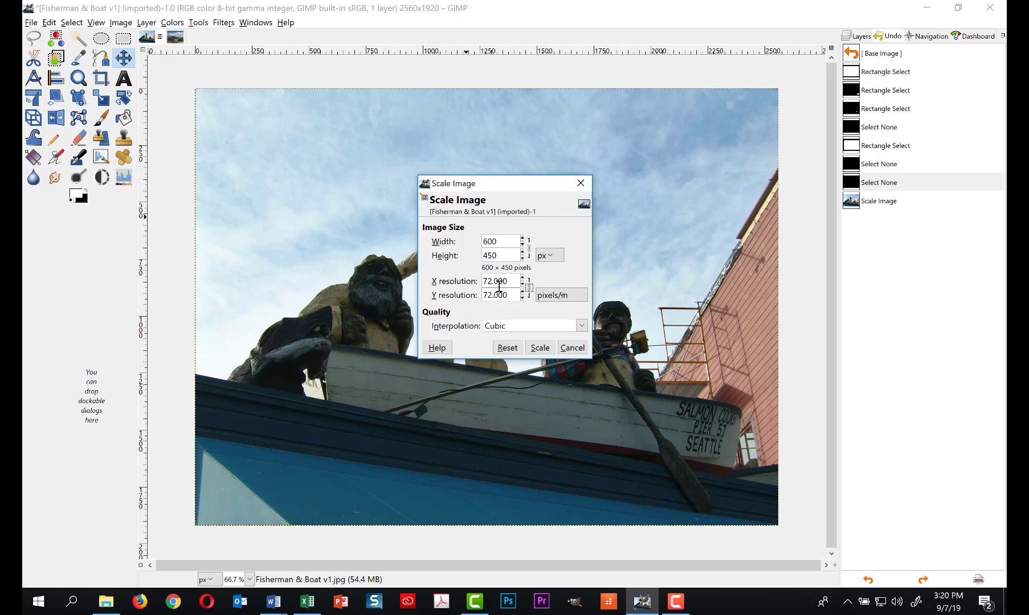
left_click(540, 348)
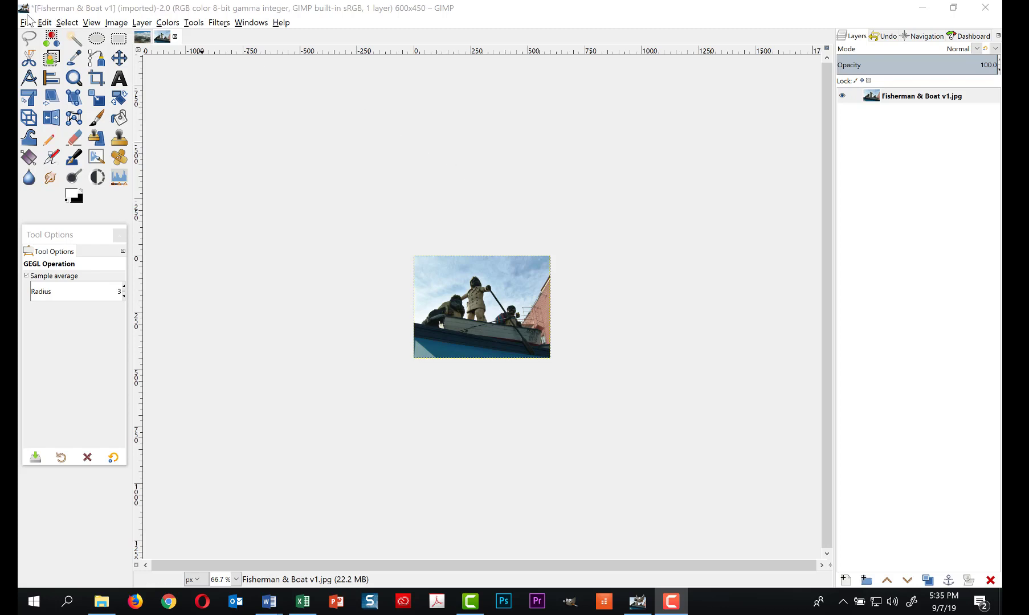
- Export the scaled image to the Demo Graphics folder as Fisherman & Boat v2C.jpg with JPEG quality 100
left_click(27, 23)
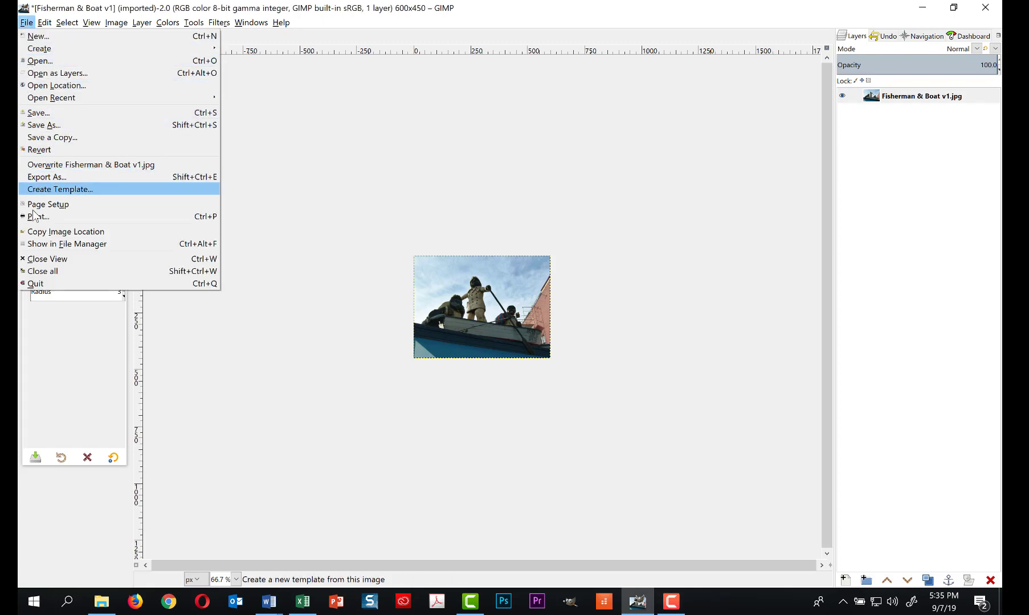
left_click(47, 176)
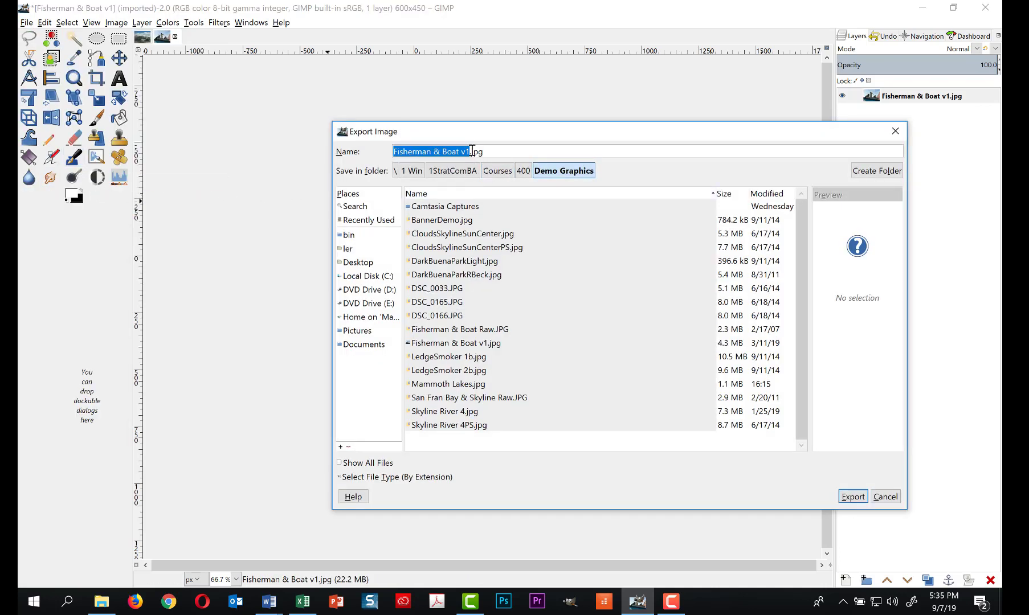
left_click(472, 151)
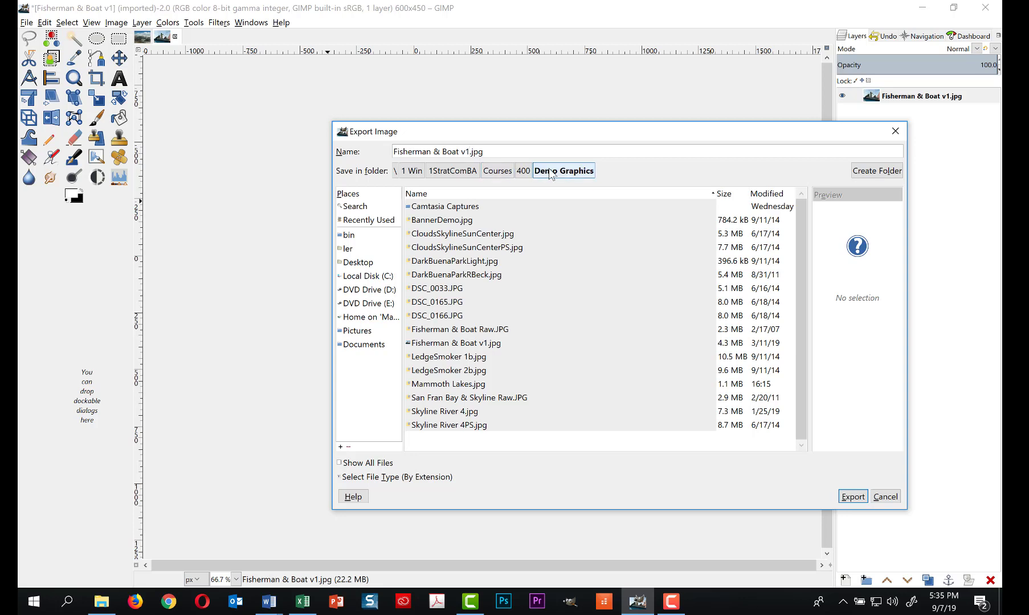
key("BackSpace")
type("2C")
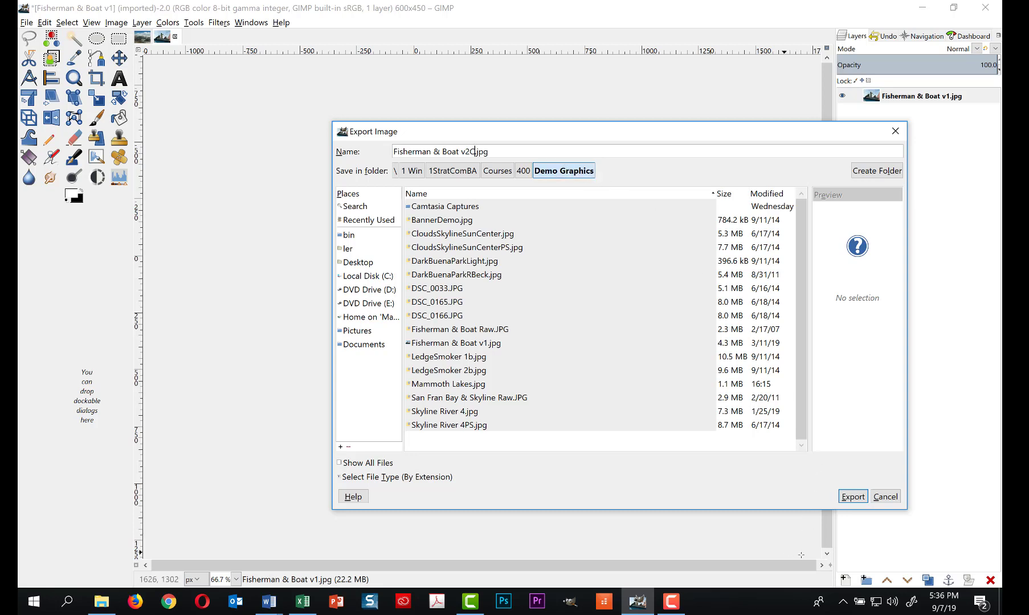
left_click(859, 499)
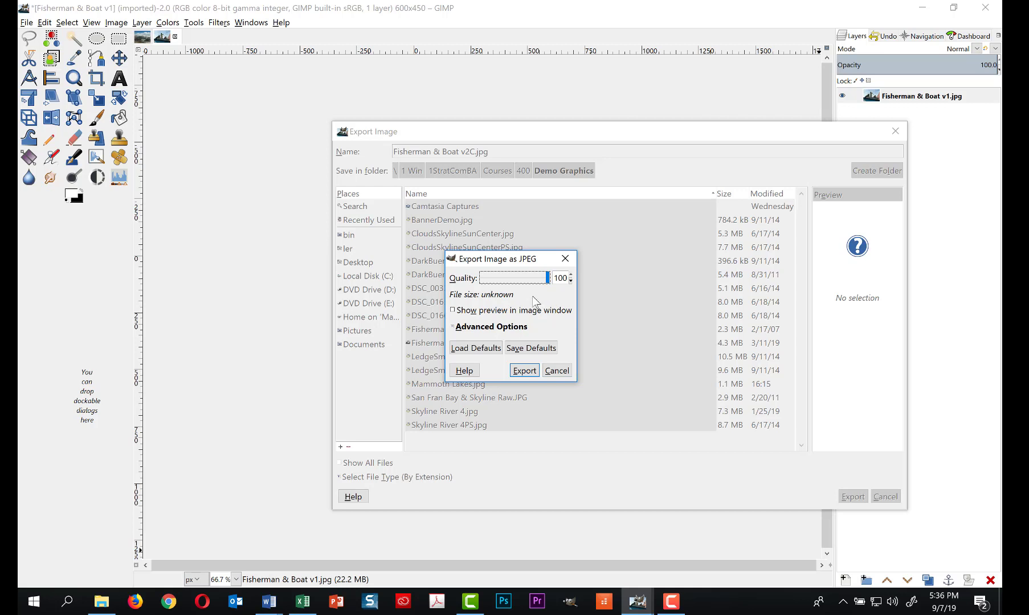
left_click(525, 371)
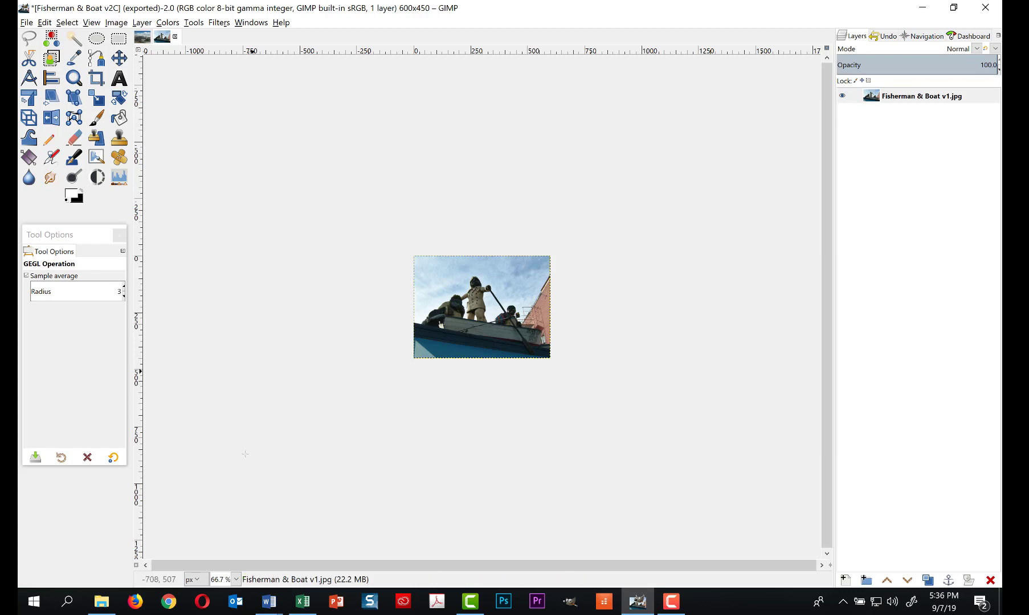
- Switch to File Explorer
left_click(101, 602)
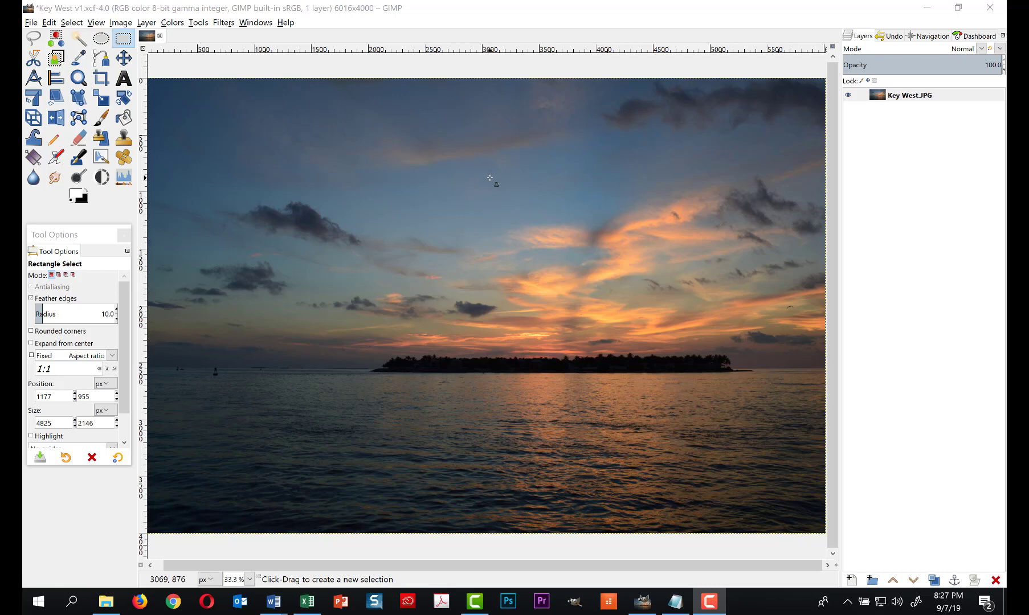
- Examine the Key West image's pixel size, print size and resolution in its image properties
left_click(120, 23)
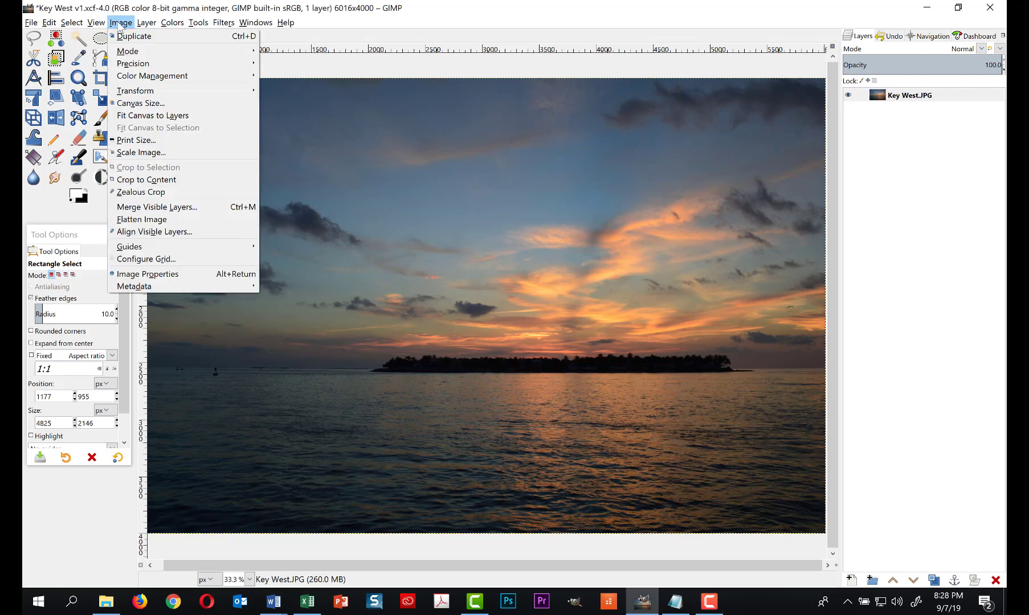
left_click(185, 274)
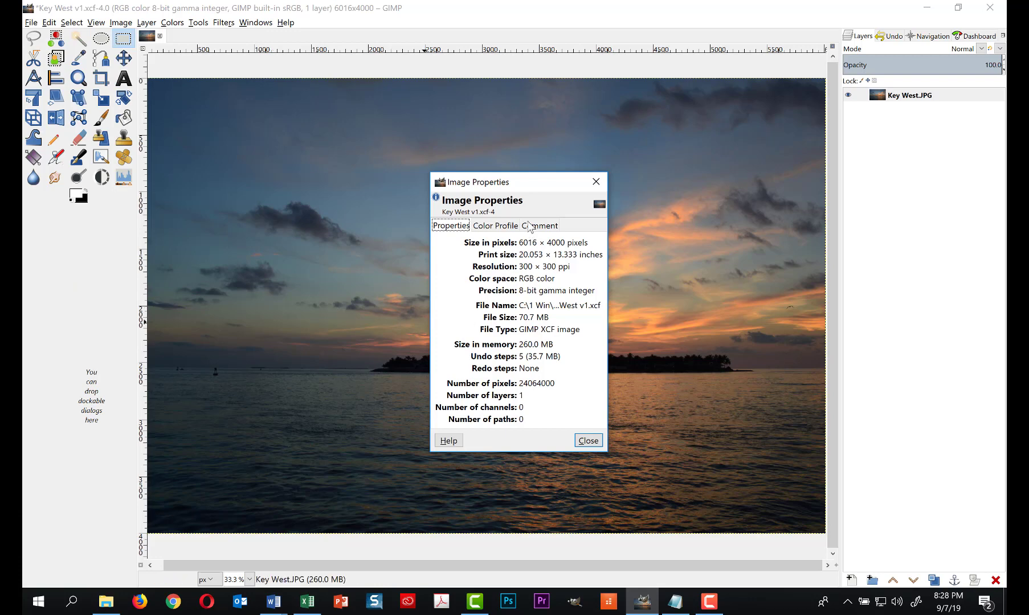
left_click_drag(526, 184, 270, 113)
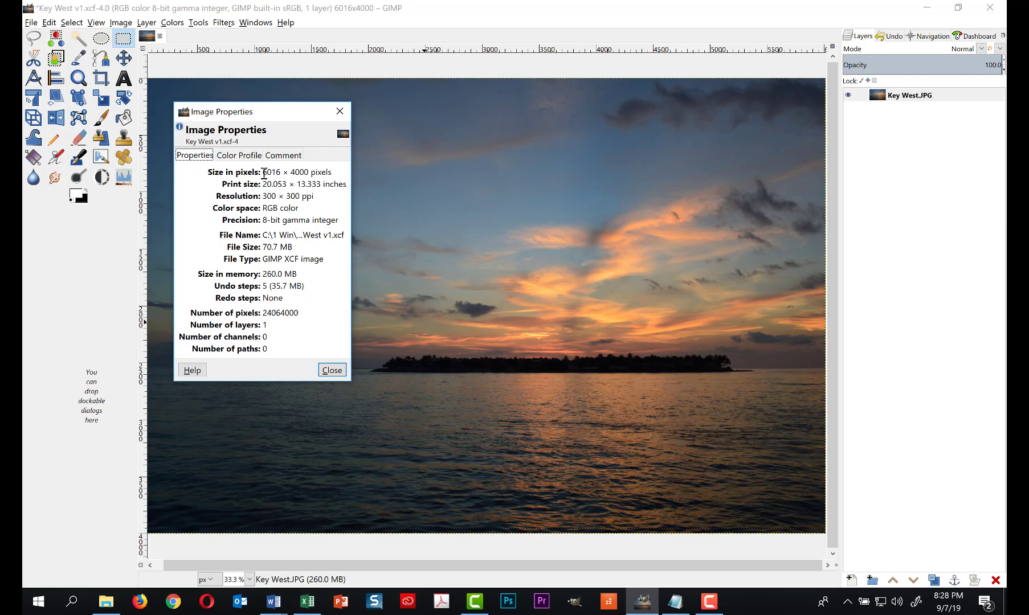
left_click(334, 370)
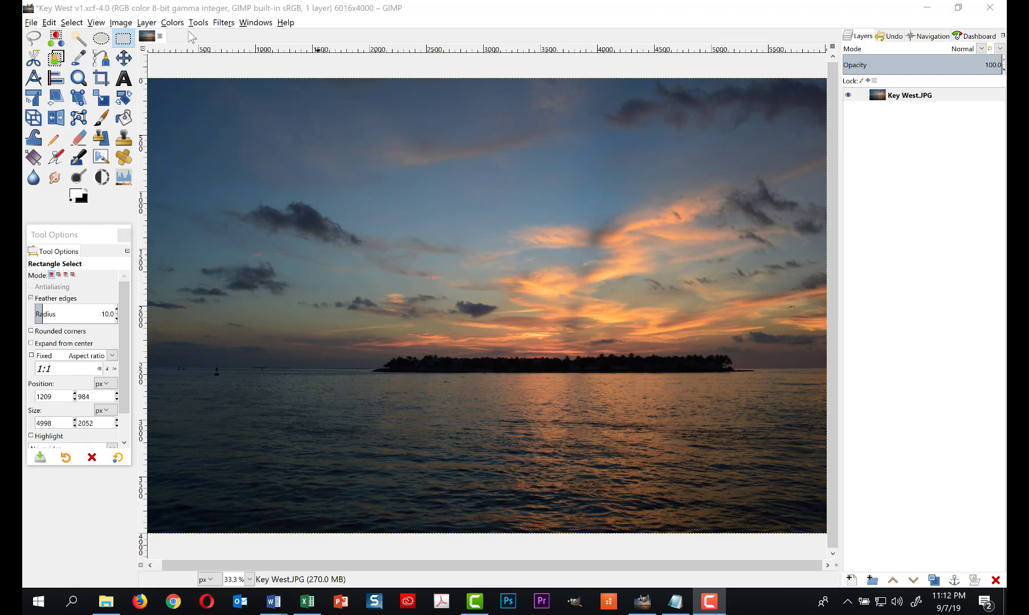
- Draw a rectangular selection around the island and sunset, adjusting its upper and lower edges to about 4884 × 1878 px
left_click(123, 42)
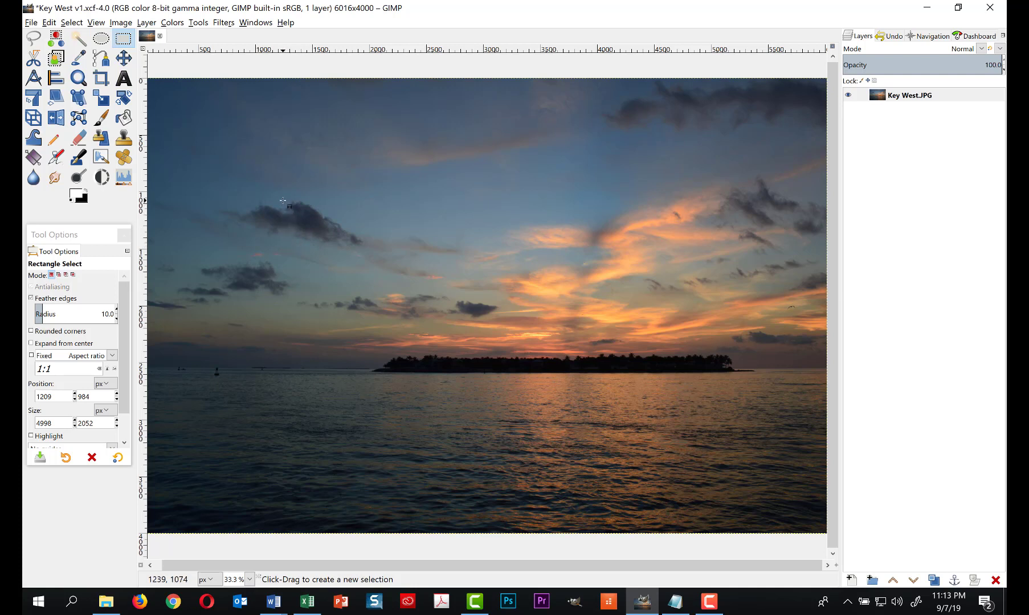
left_click_drag(283, 201, 839, 432)
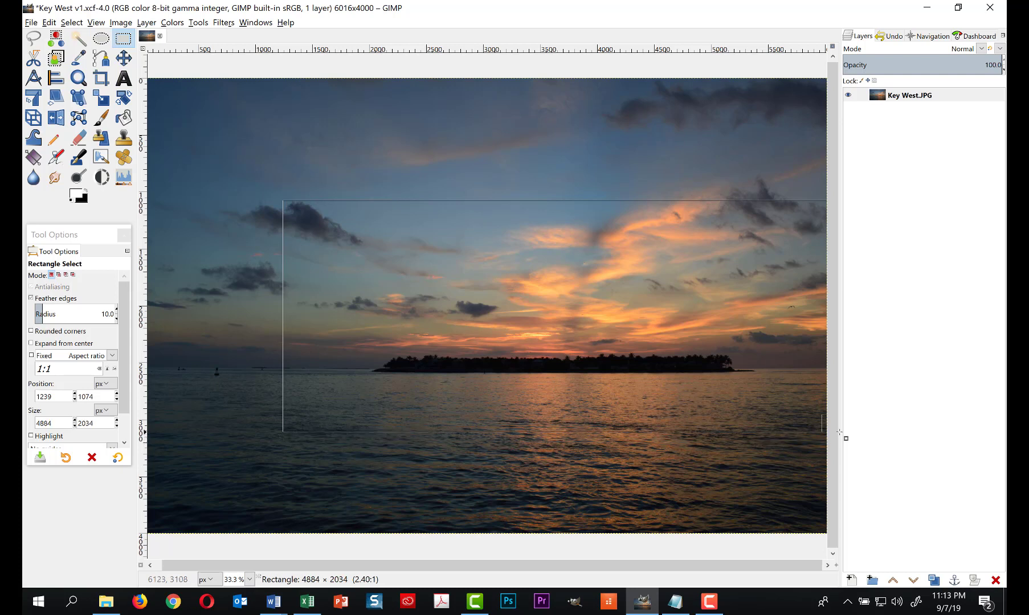
left_click_drag(839, 433, 838, 434)
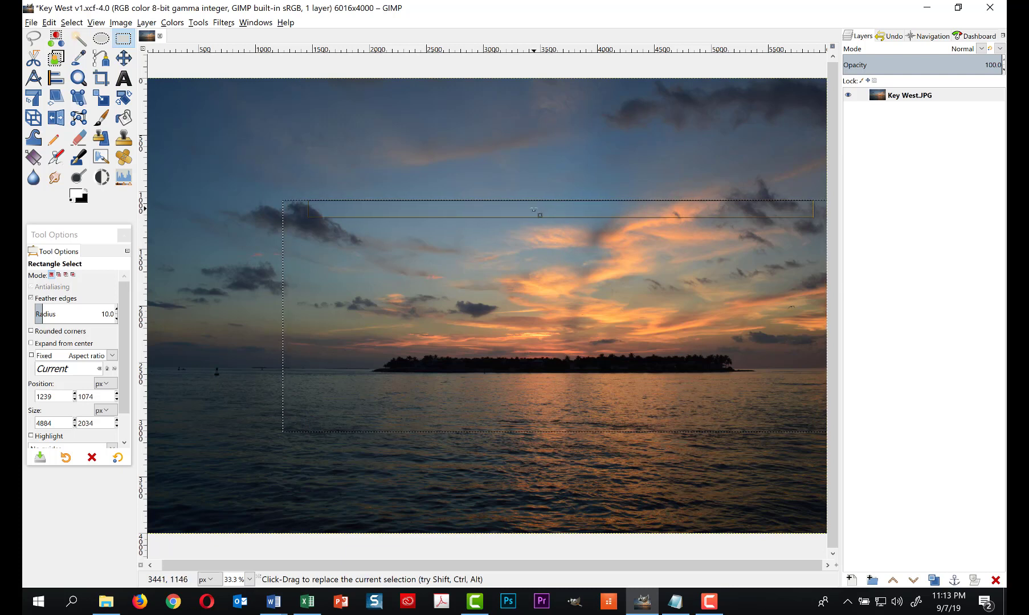
left_click_drag(533, 211, 534, 216)
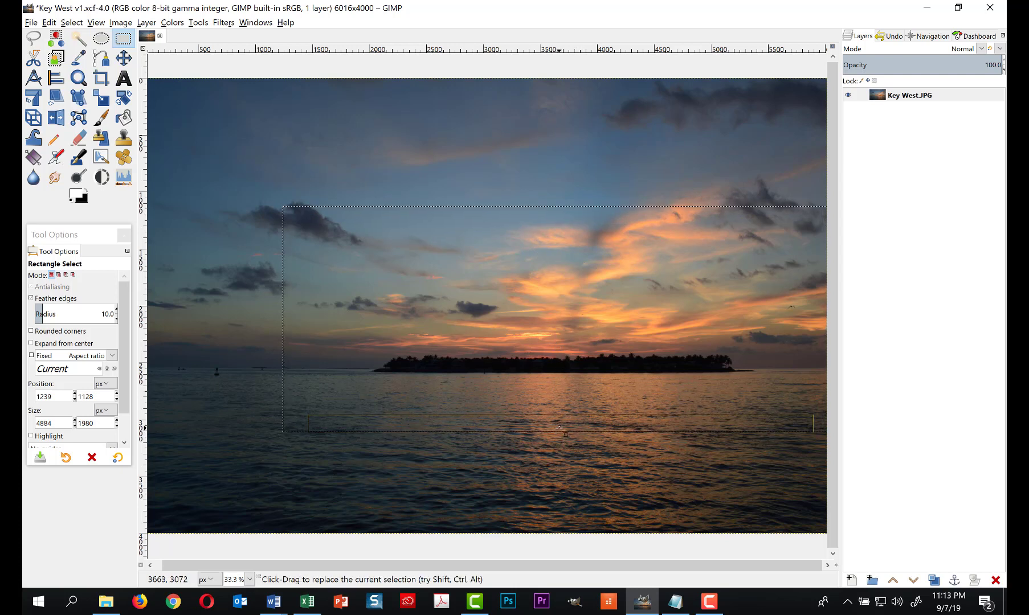
left_click_drag(560, 427, 558, 415)
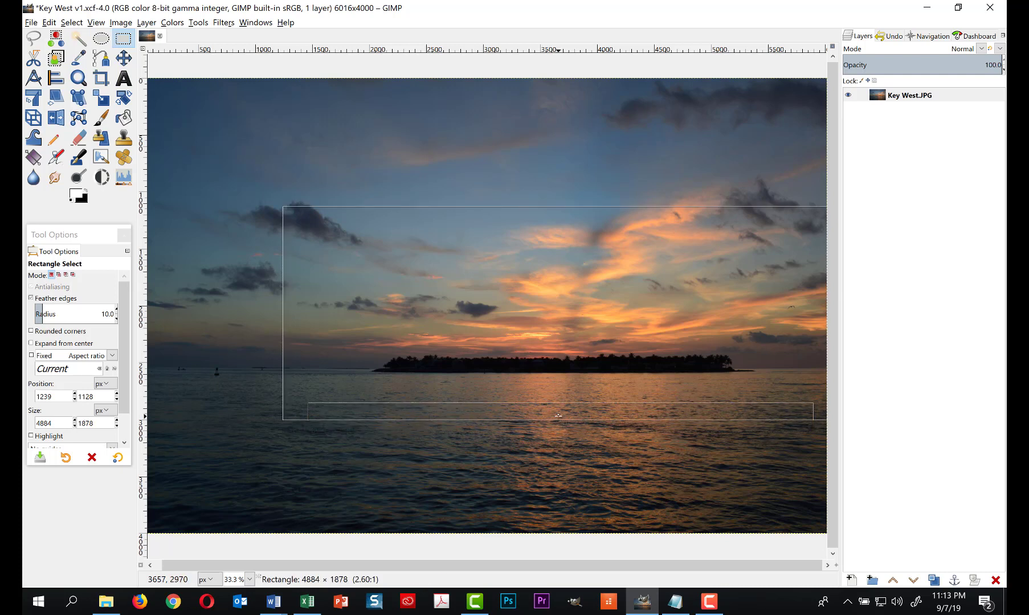
- Crop the Key West image to the rectangular selection around the island and sunset
left_click_drag(558, 415, 558, 415)
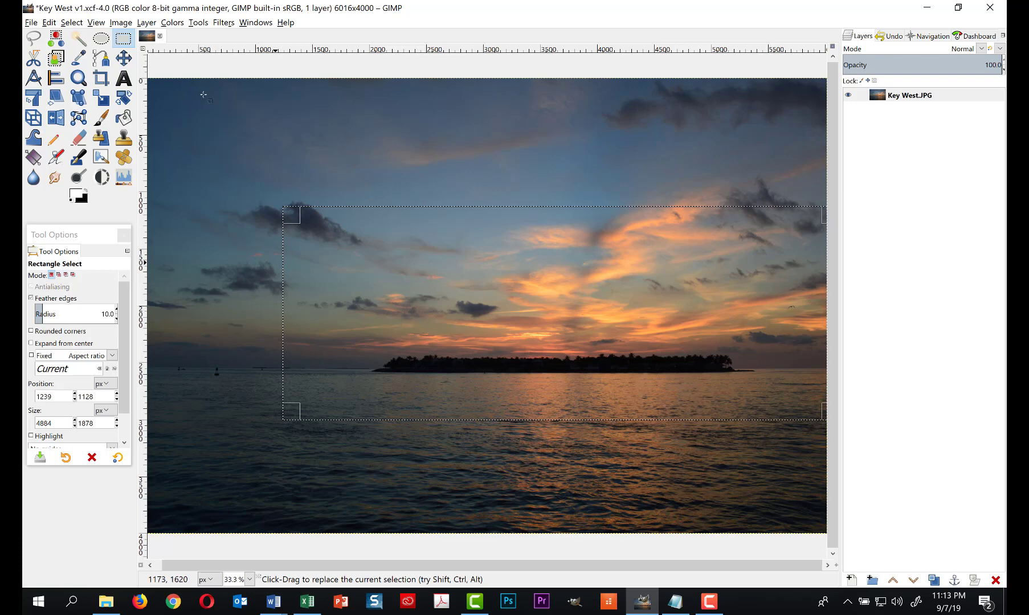
left_click(120, 23)
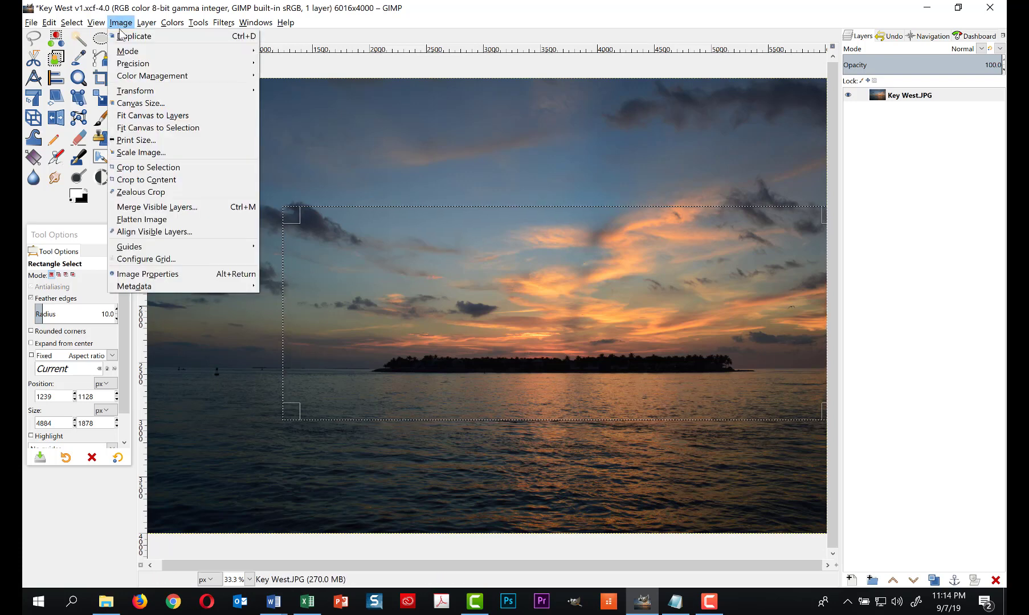
left_click(146, 168)
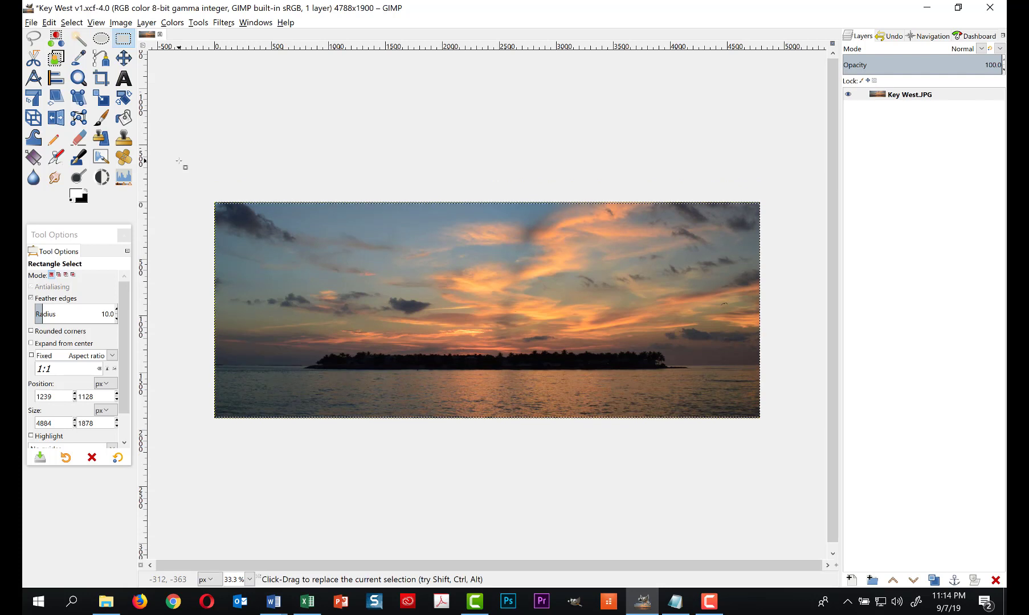
- Examine the cropped image's pixel size, print size and resolution in its image properties
left_click(121, 23)
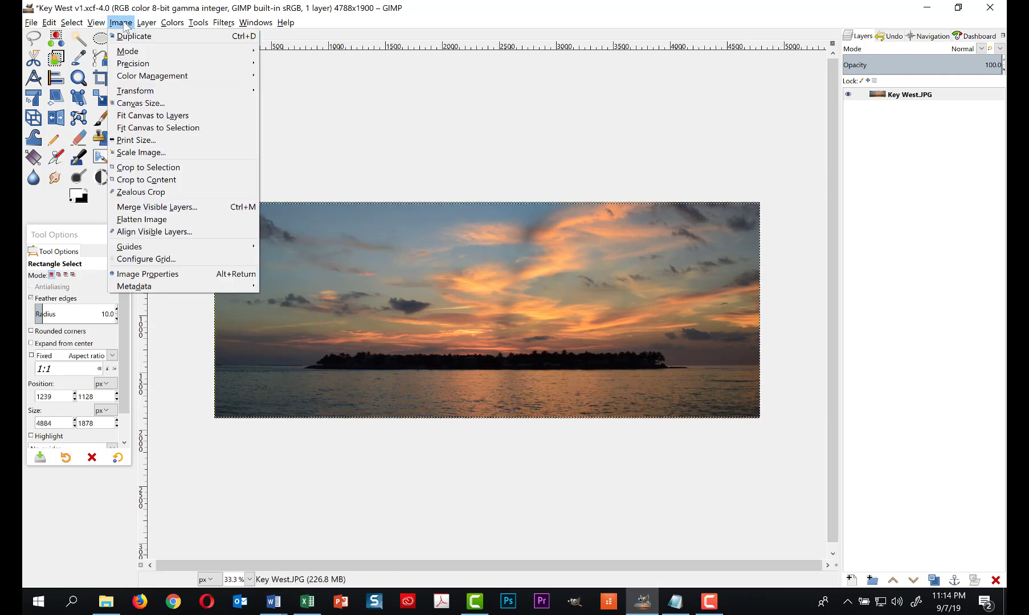
left_click(162, 275)
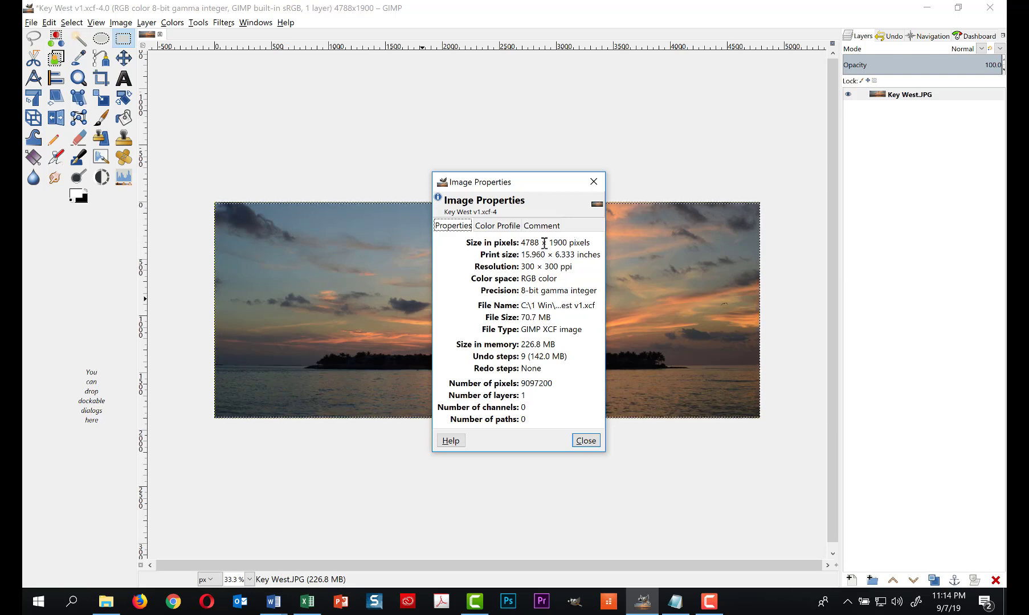
left_click(585, 441)
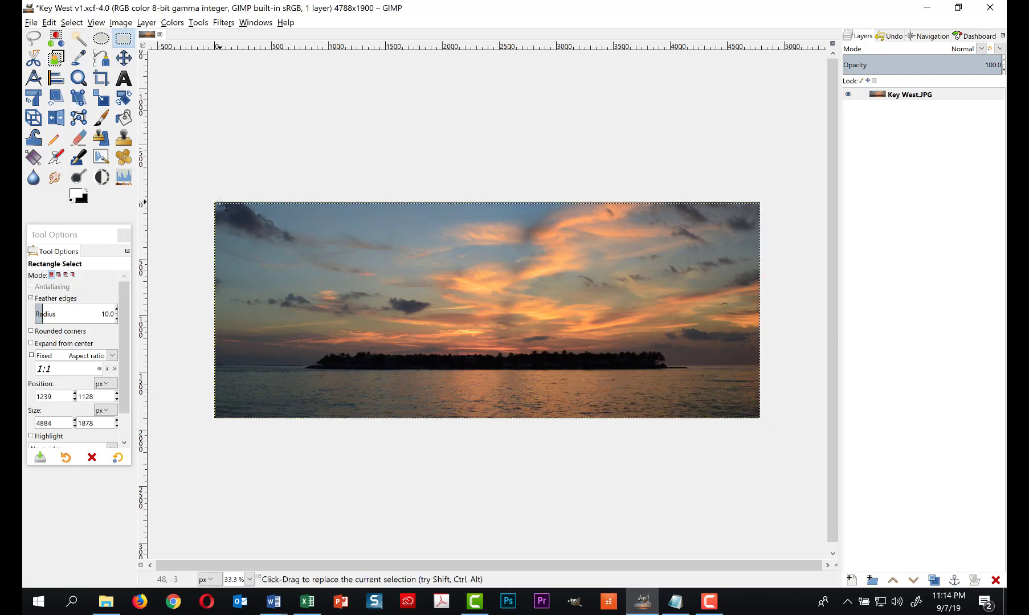
- Select the full image width minus a thin strip of water along the lower edge, about 4800 × 1788 px, and crop to it
left_click_drag(215, 203, 762, 420)
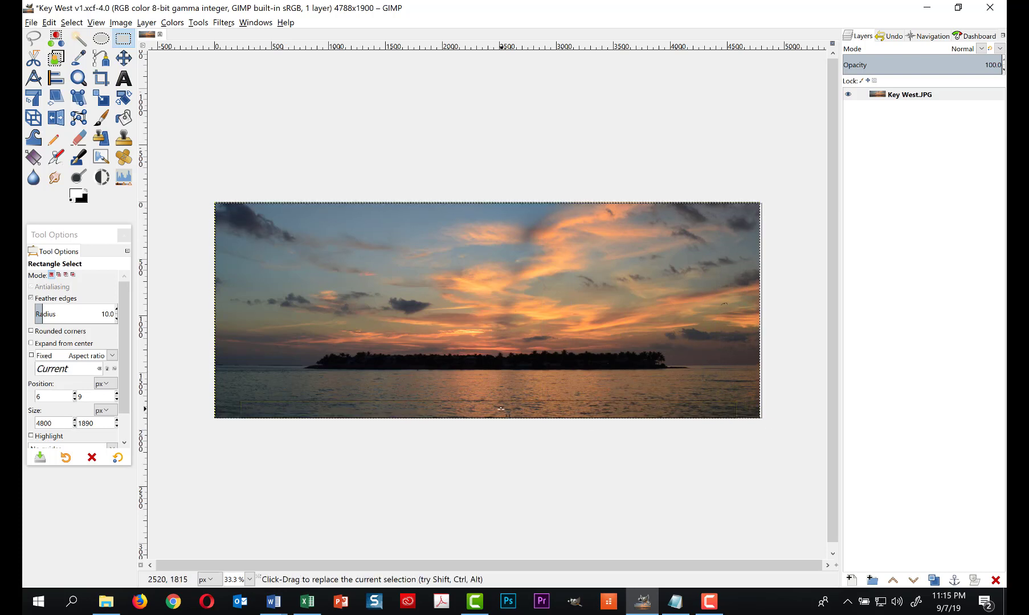
left_click_drag(500, 408, 500, 399)
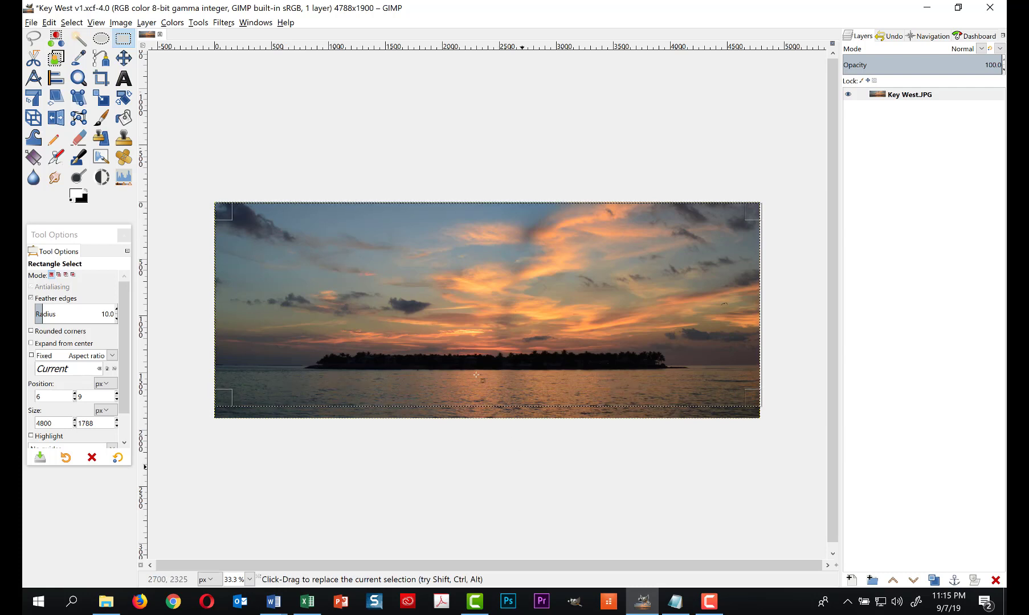
left_click(121, 24)
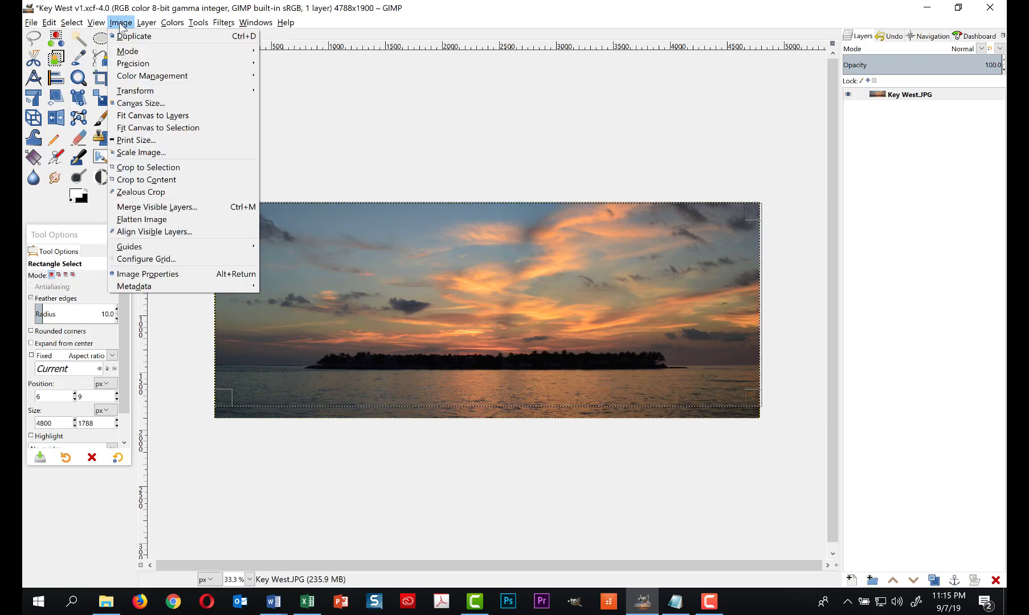
left_click(142, 167)
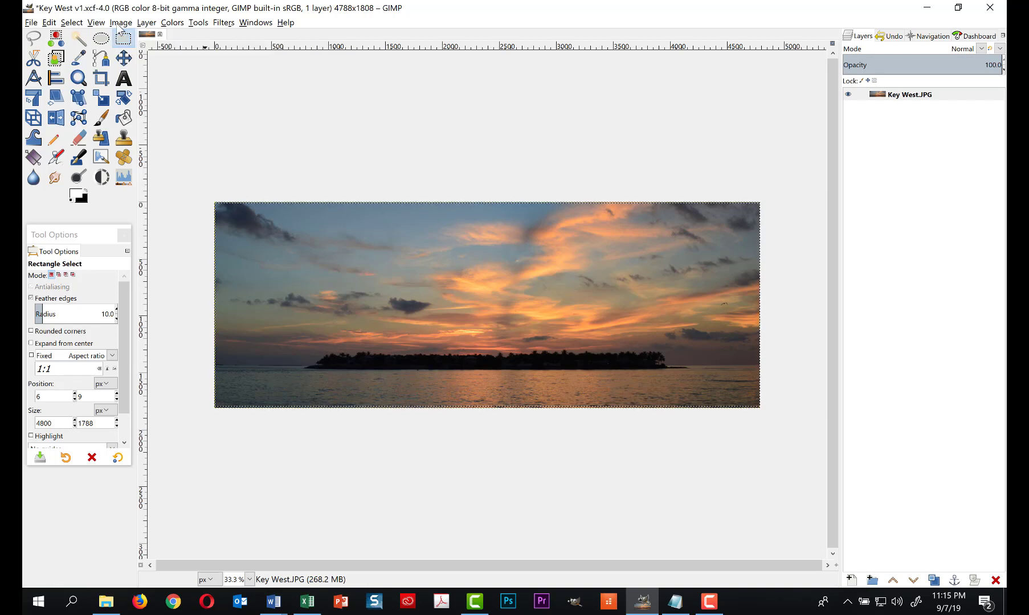
- Brighten the photo with Levels, setting the Value channel's input black point to about 4 and its white point to about 204
left_click(171, 22)
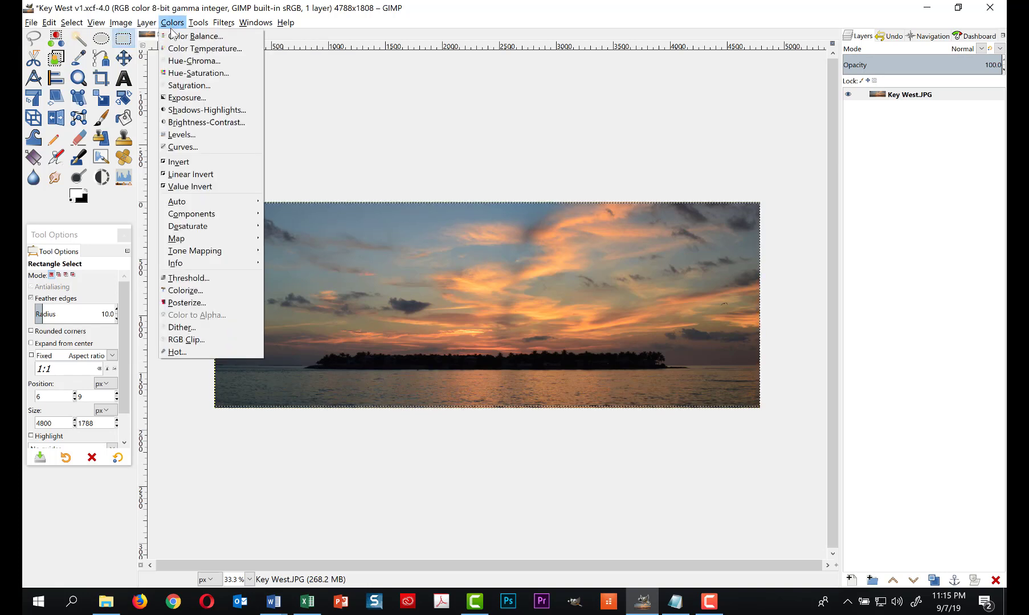
left_click(188, 135)
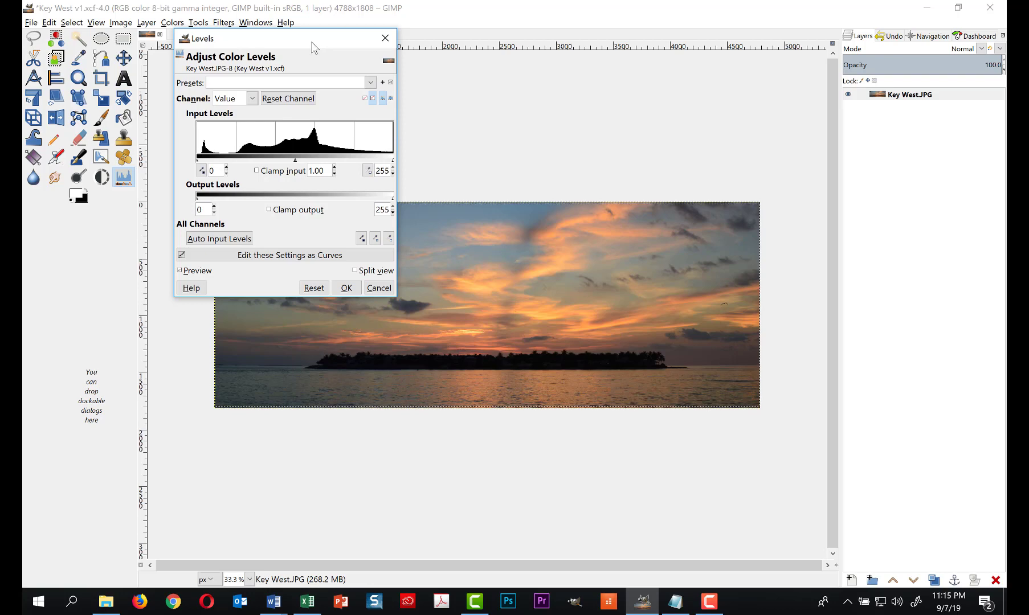
left_click_drag(311, 42, 215, 32)
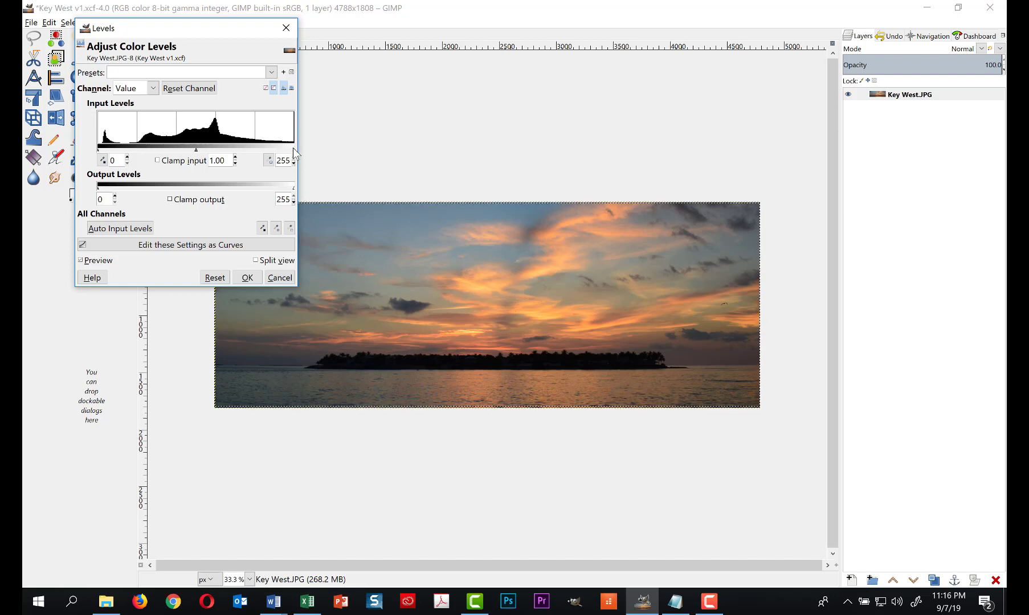
left_click_drag(293, 149, 258, 148)
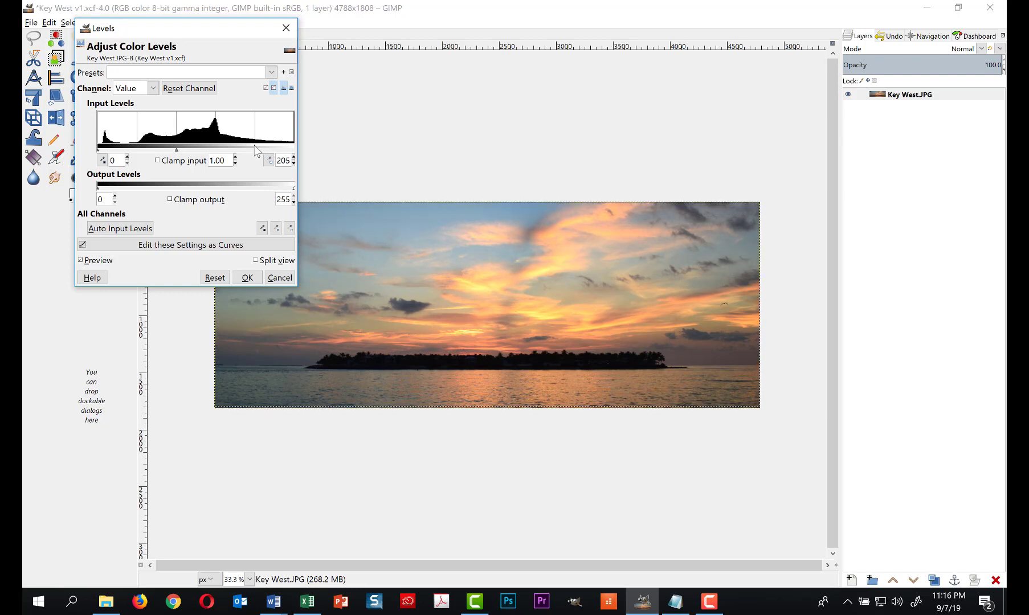
left_click_drag(256, 147, 248, 147)
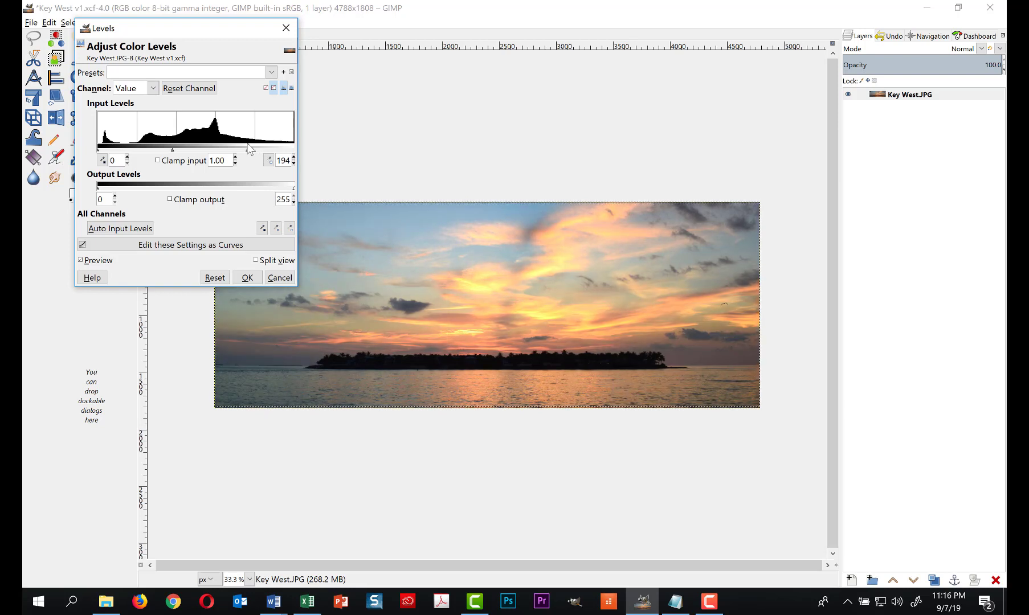
left_click_drag(248, 144, 259, 150)
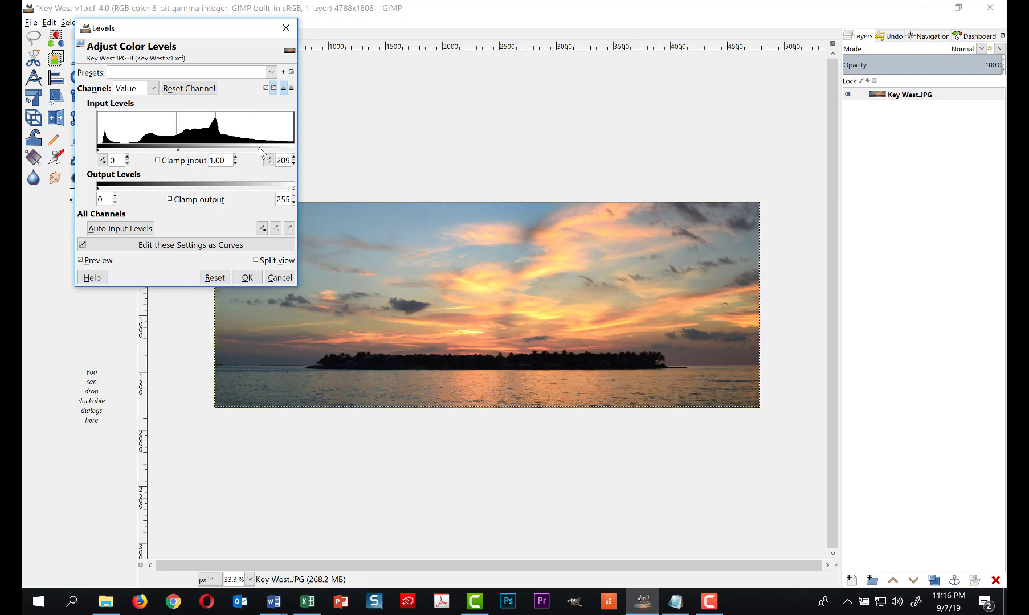
left_click_drag(258, 147, 256, 147)
left_click_drag(256, 147, 258, 147)
left_click_drag(98, 150, 102, 151)
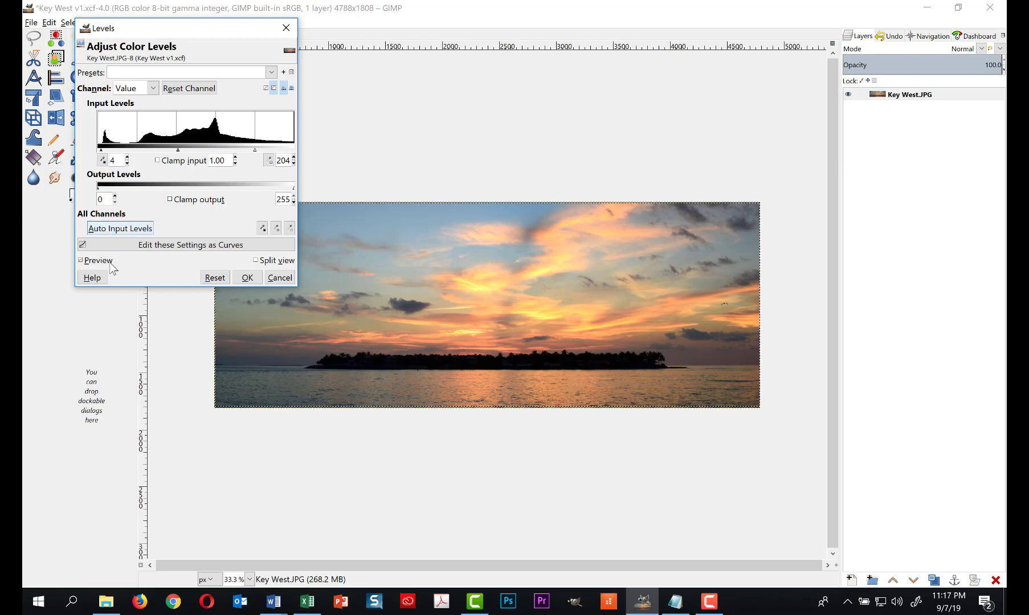
- Compare the photo with and without the Levels preview, and apply the Levels adjustment
left_click(81, 261)
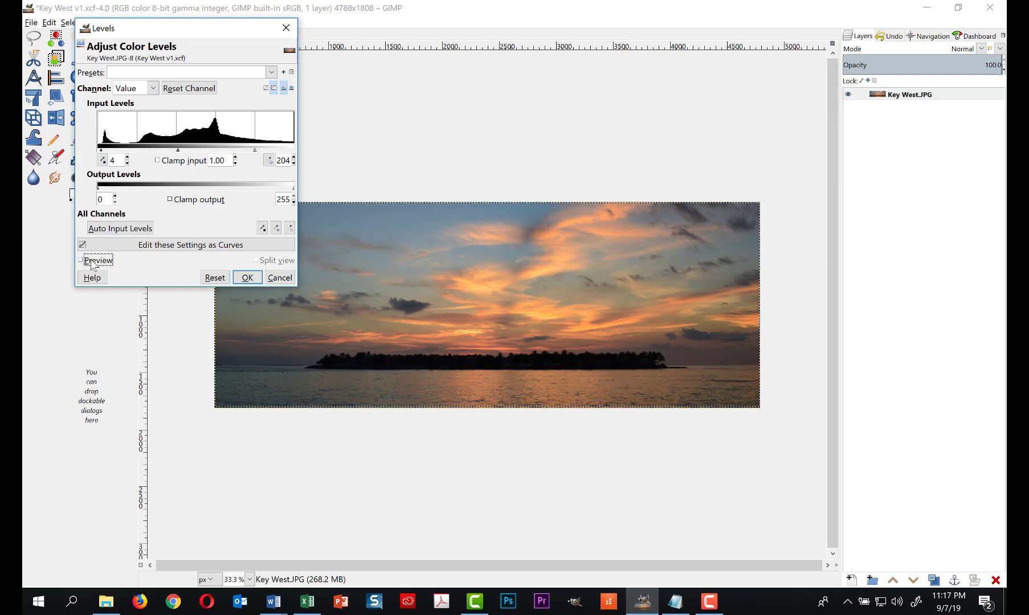
left_click(92, 262)
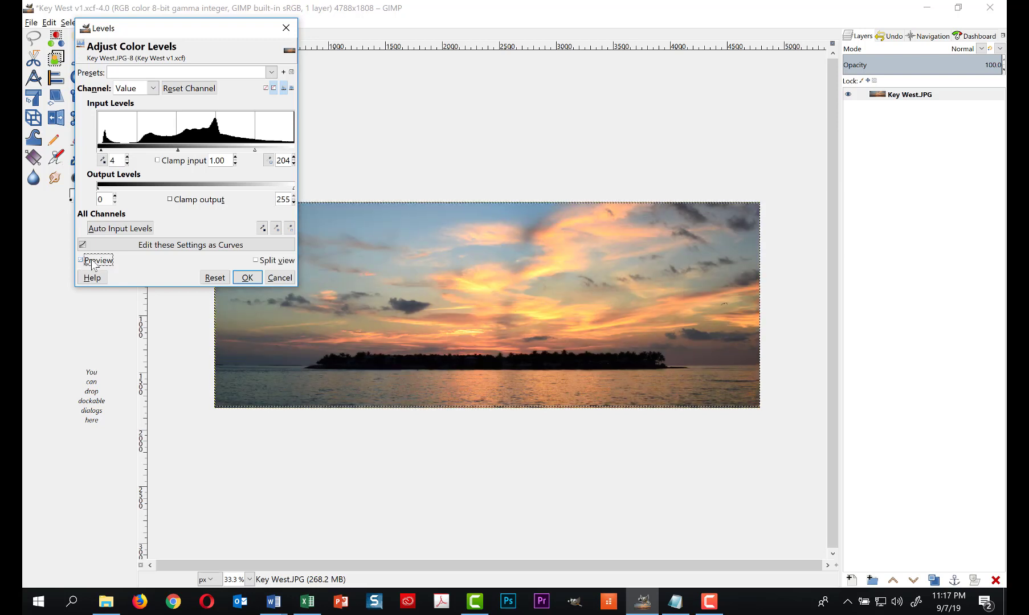
left_click(92, 262)
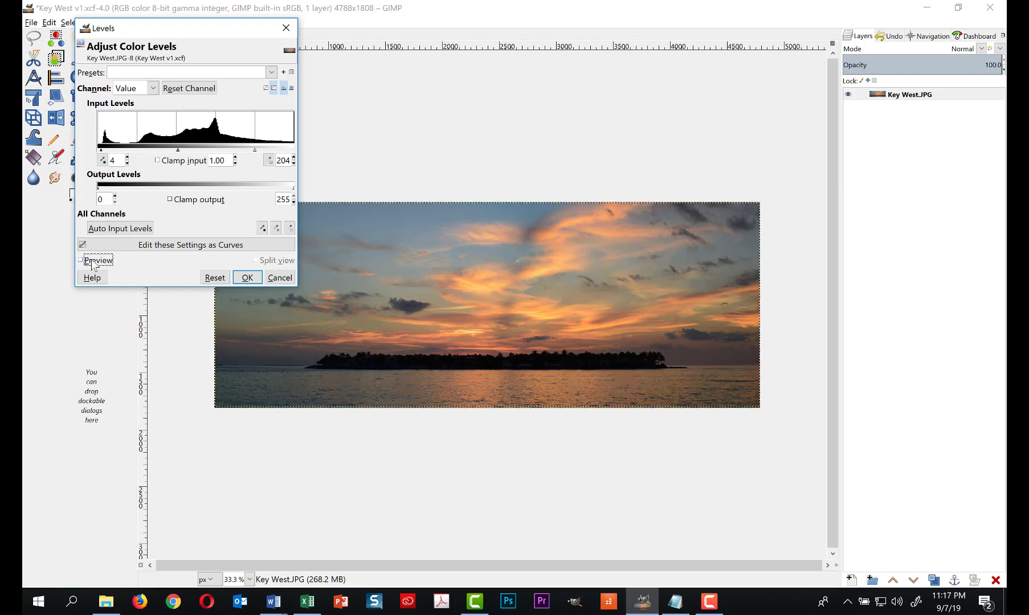
left_click(92, 262)
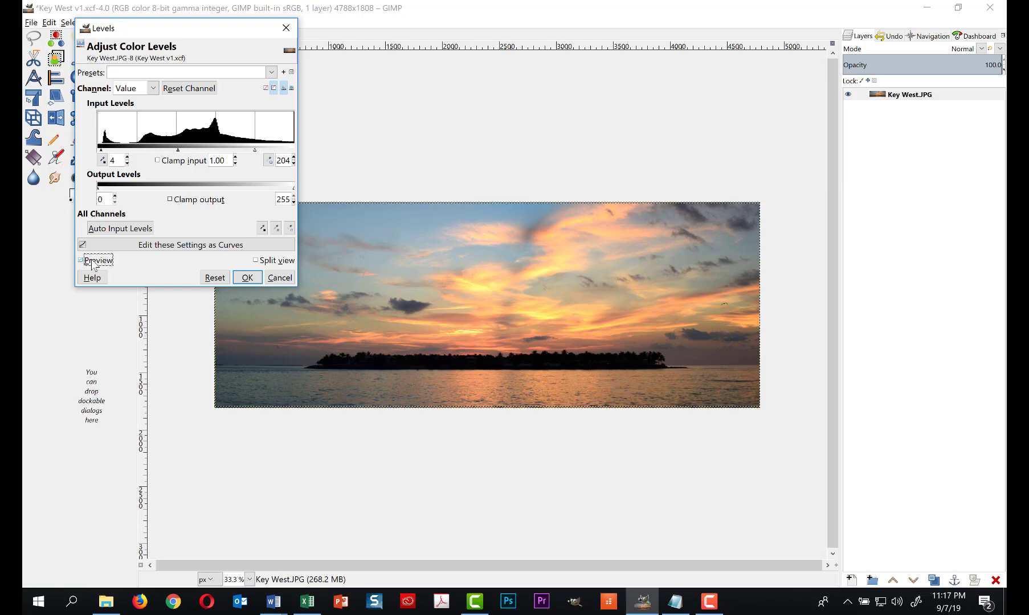
left_click(247, 278)
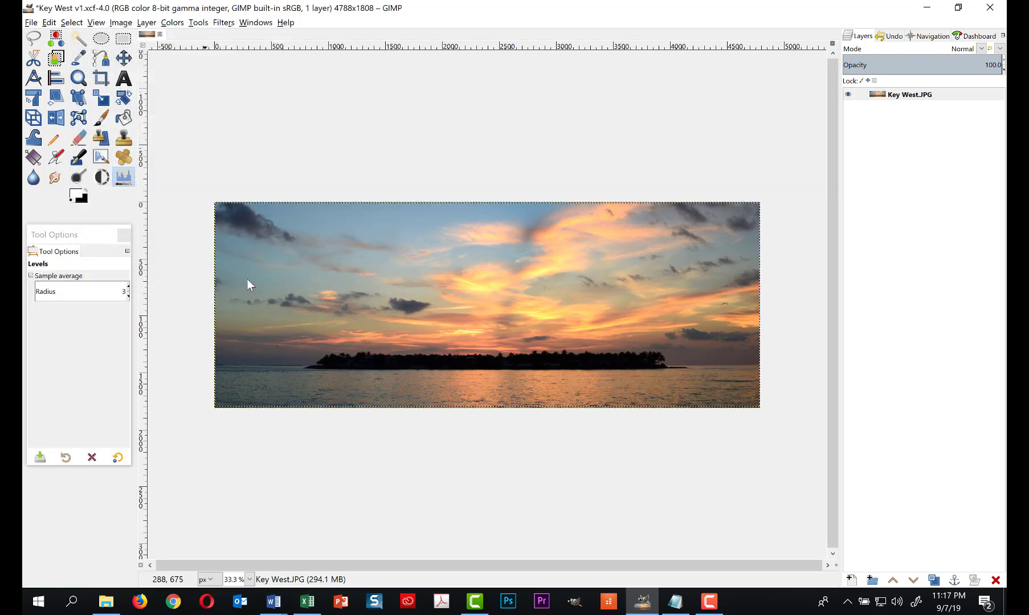
- Raise the master saturation to about 31.7 with Hue-Saturation and compare the photo with and without the preview
left_click(171, 24)
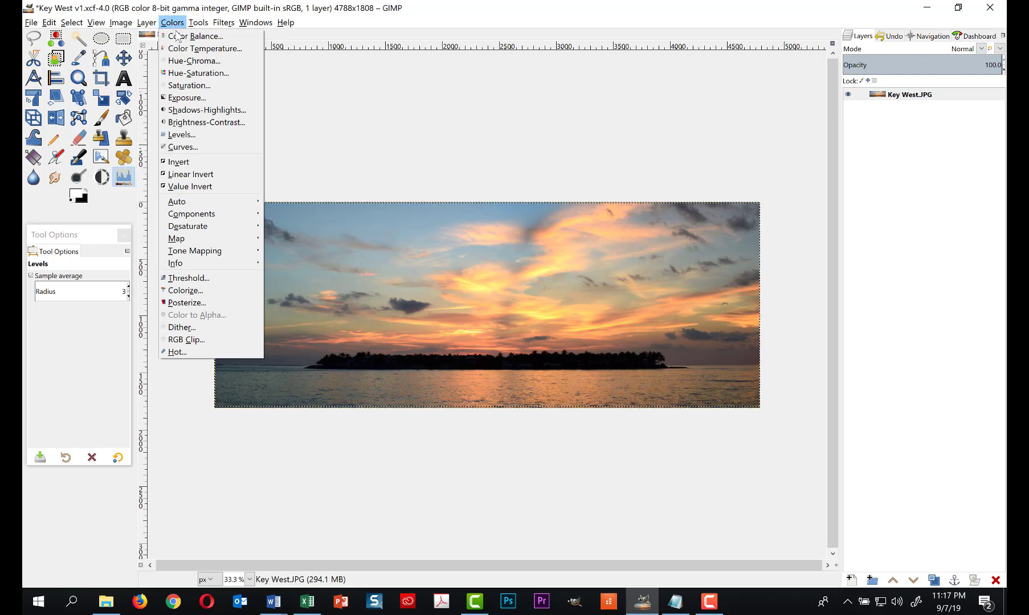
left_click(198, 74)
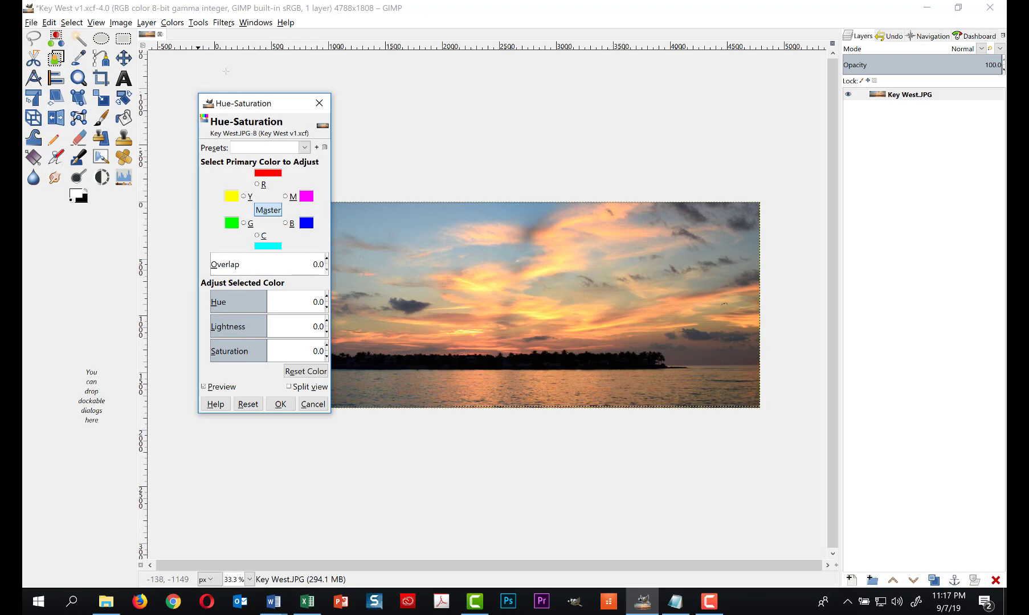
left_click_drag(247, 106, 209, 100)
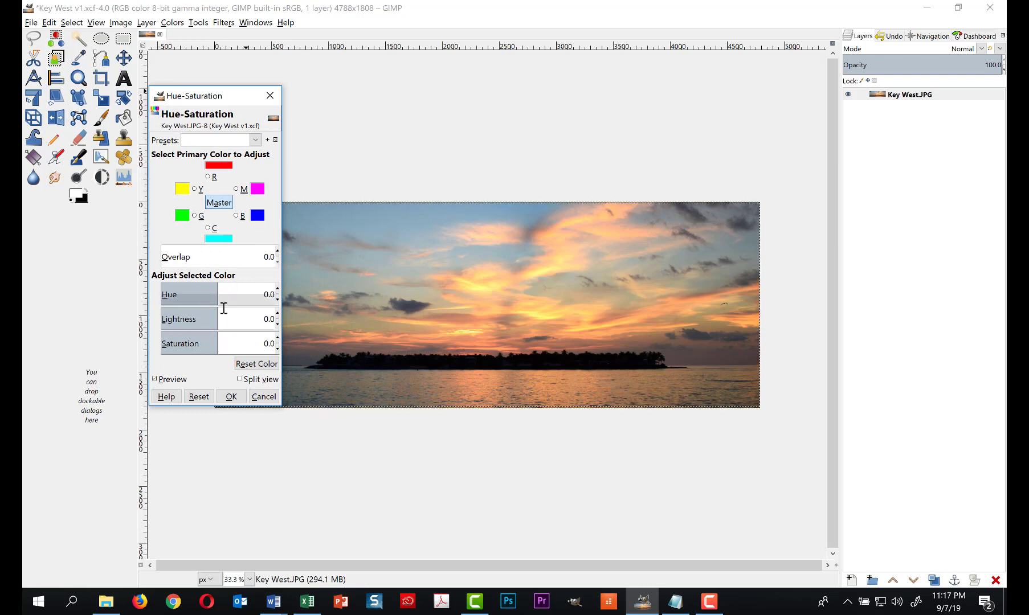
left_click_drag(217, 96, 199, 93)
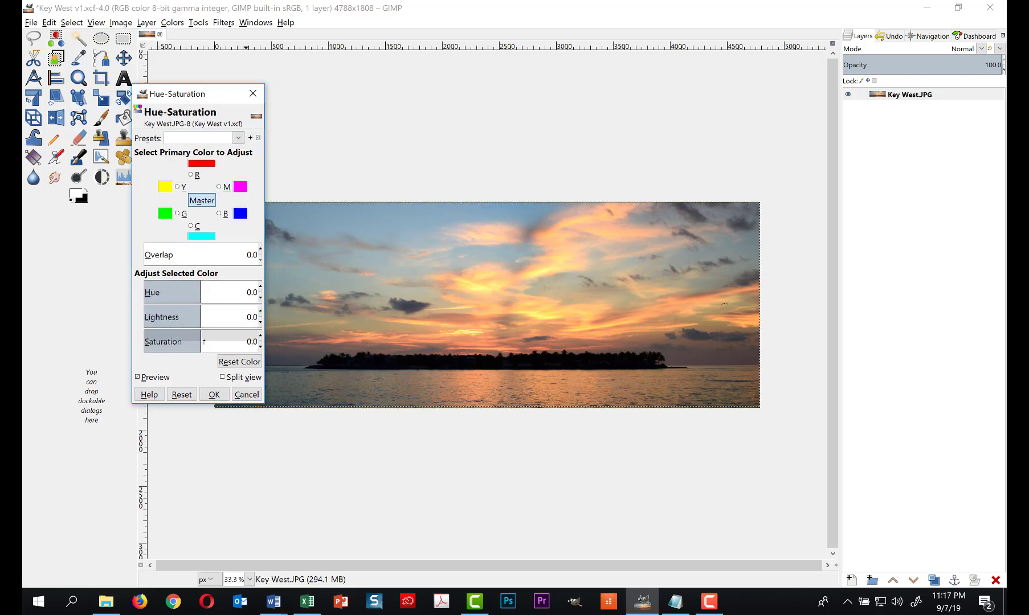
left_click_drag(199, 341, 214, 336)
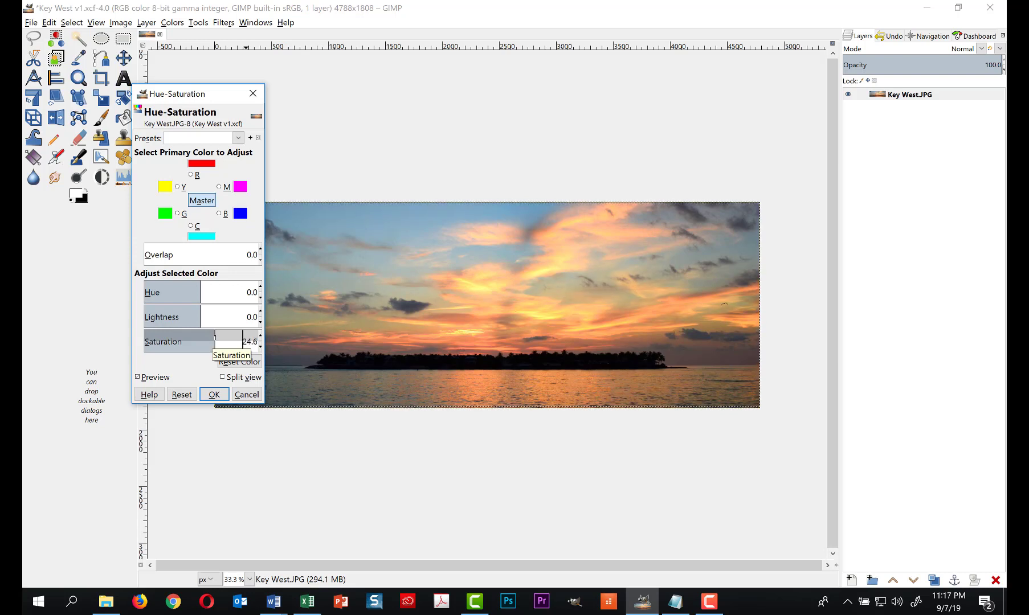
mouse_move(215, 337)
left_mouse_down()
mouse_move(234, 336)
mouse_move(219, 332)
left_mouse_up()
left_click(150, 379)
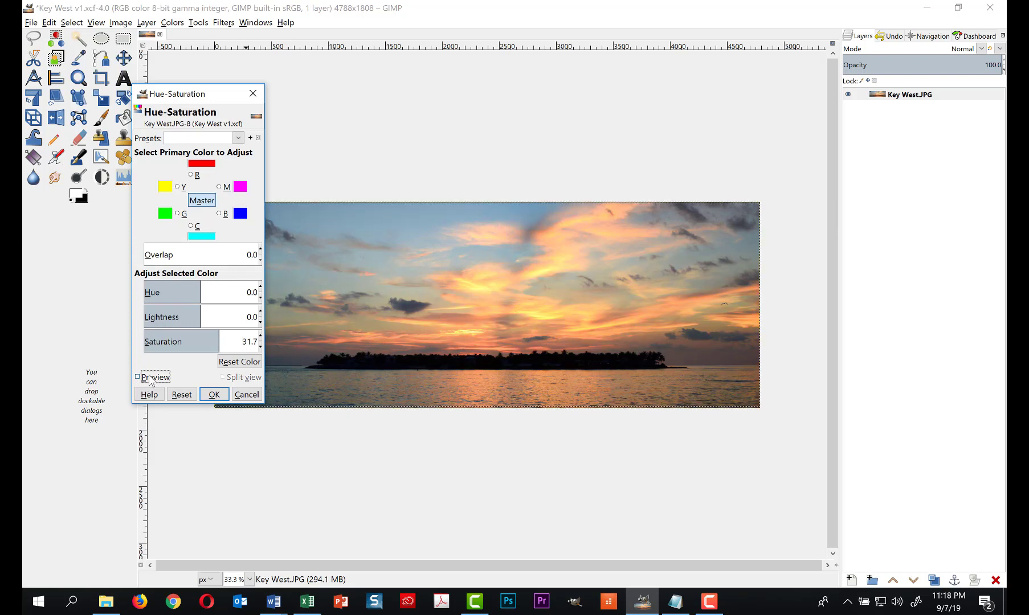
left_click(150, 380)
left_click(149, 379)
left_click(150, 379)
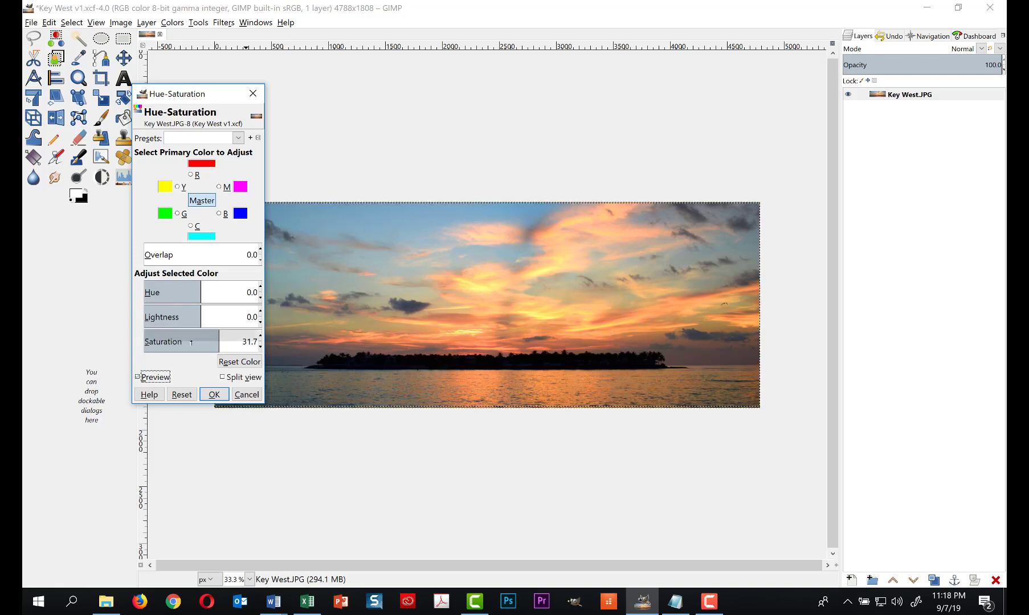
- Increase the master saturation to about 37.1, compare it with the unadjusted photo, and apply the Hue-Saturation change
left_click(219, 340)
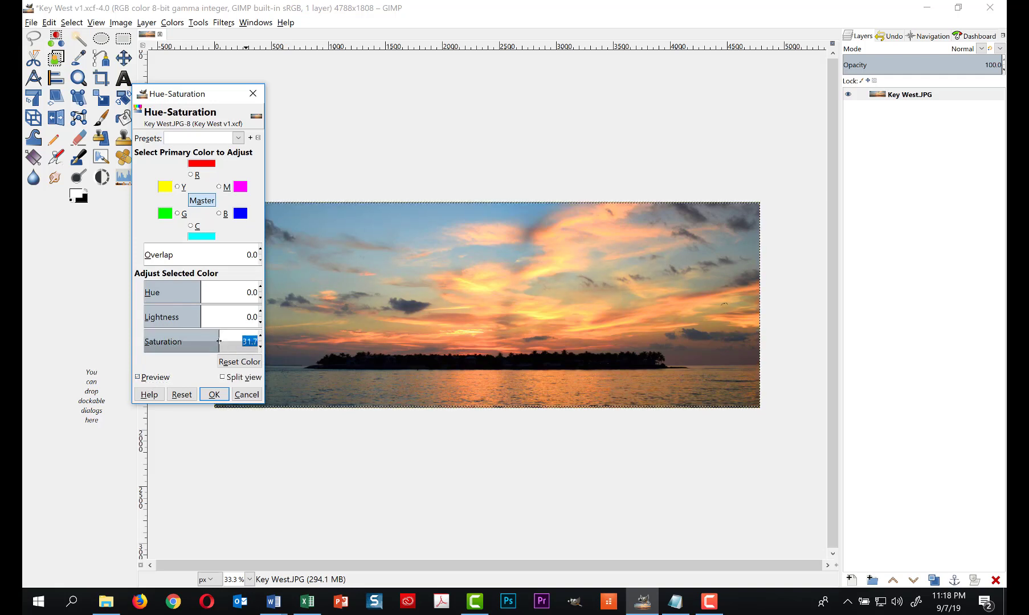
left_click_drag(219, 340, 242, 341)
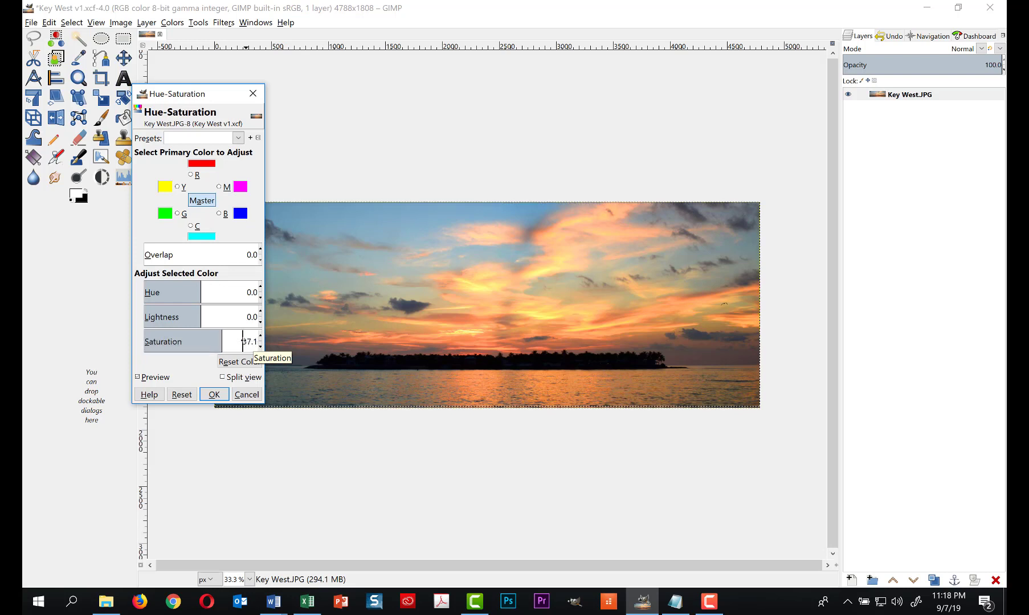
left_click(153, 380)
left_click(153, 380)
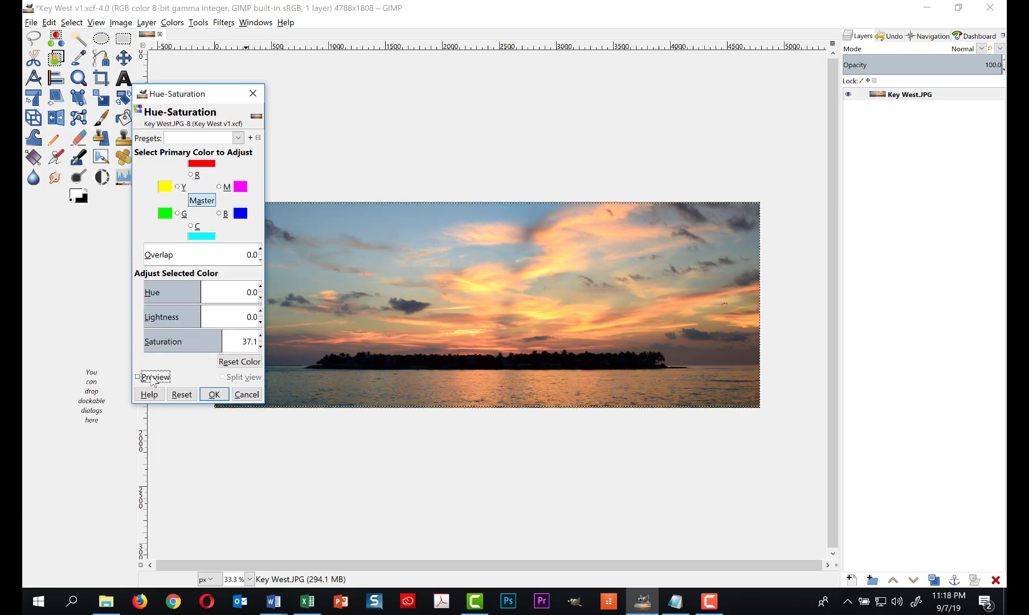
left_click(152, 380)
left_click(153, 380)
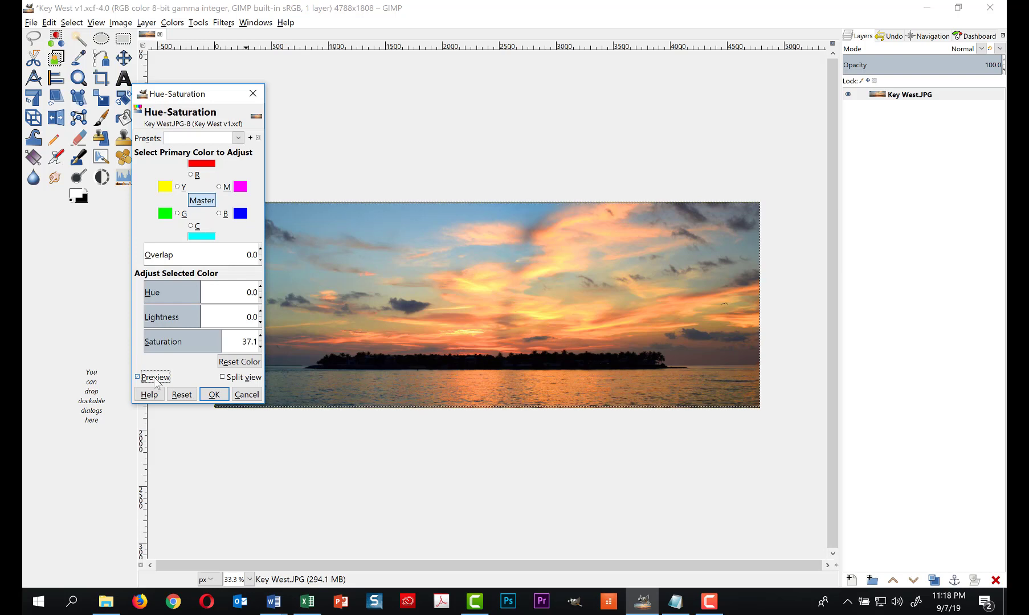
left_click(214, 395)
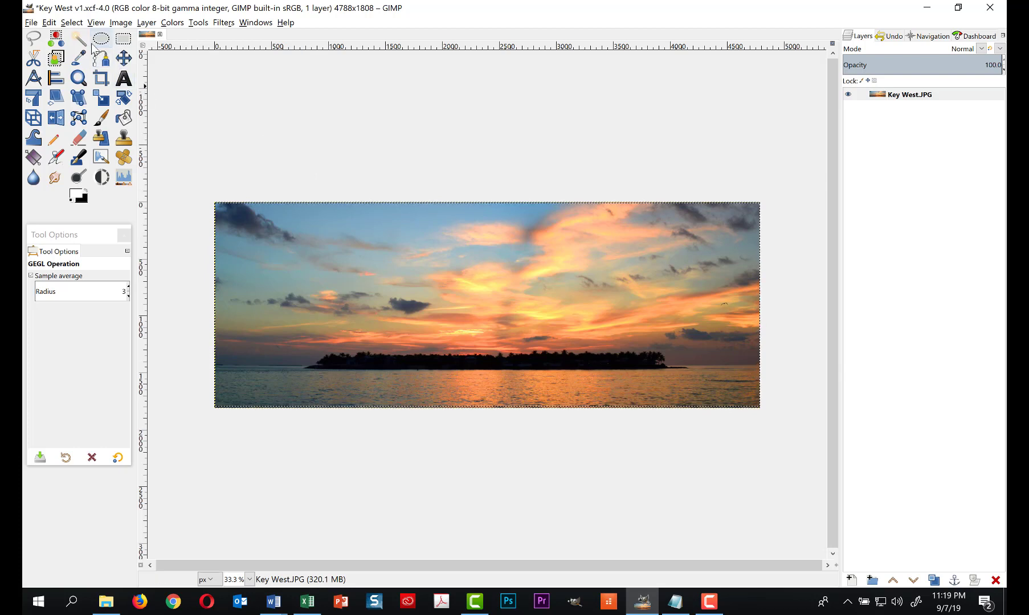
- Export the enhanced photo to the Demo Graphics folder as Key West v2.jpg with JPEG quality 100
left_click(31, 24)
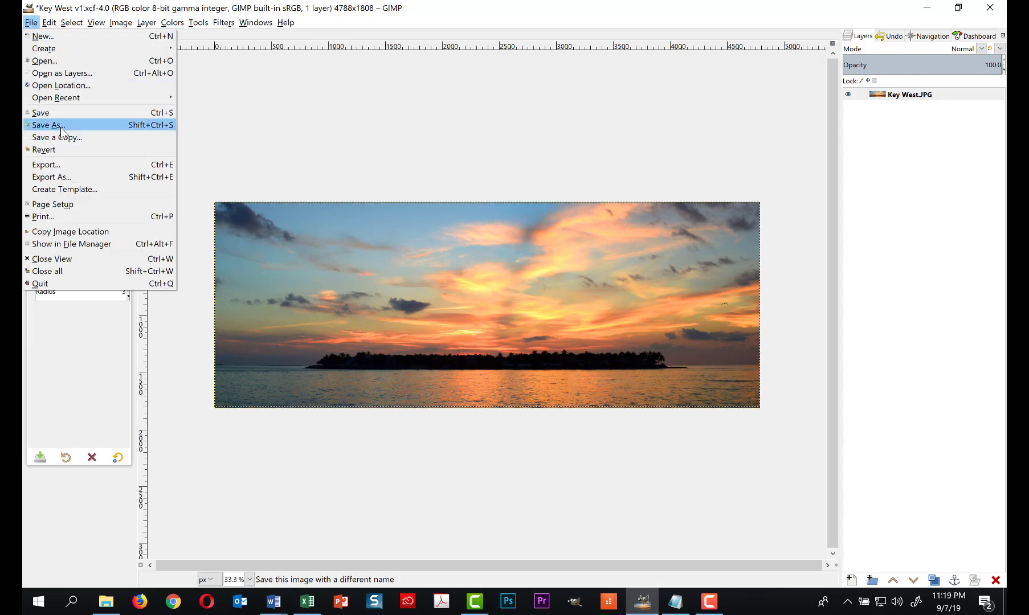
left_click(48, 178)
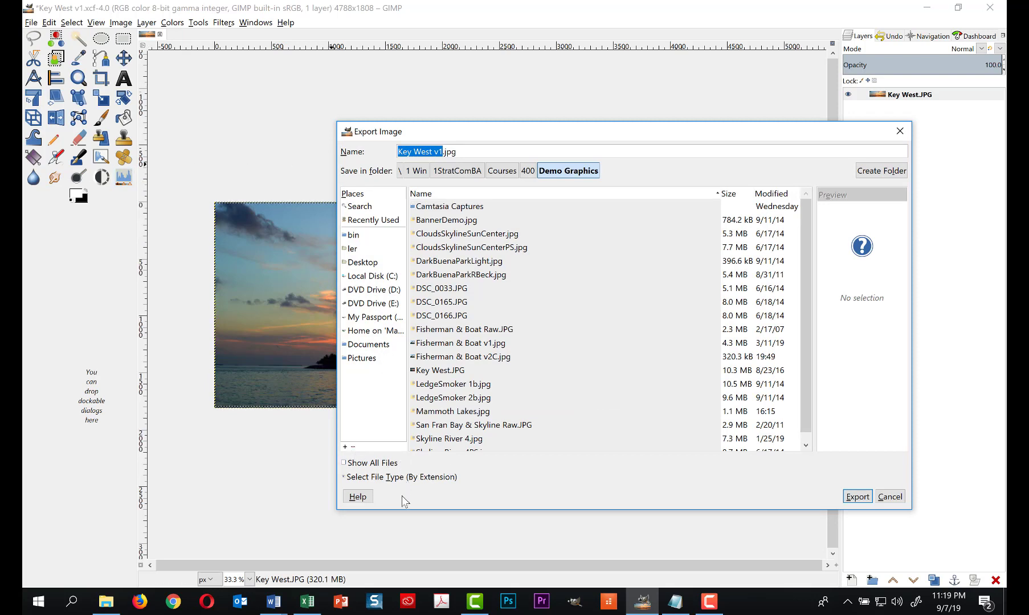
left_click(442, 152)
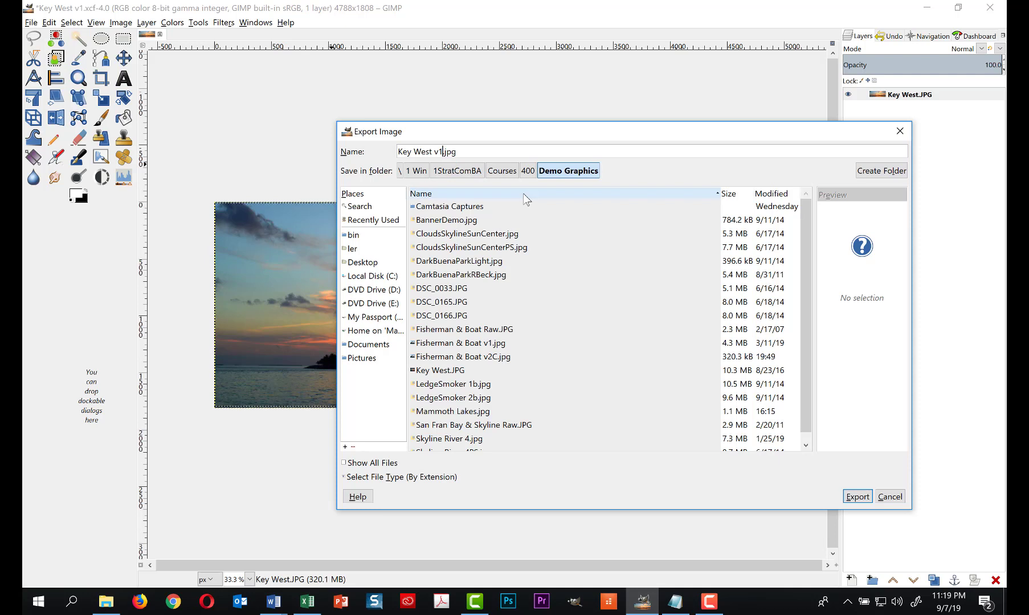
key("BackSpace")
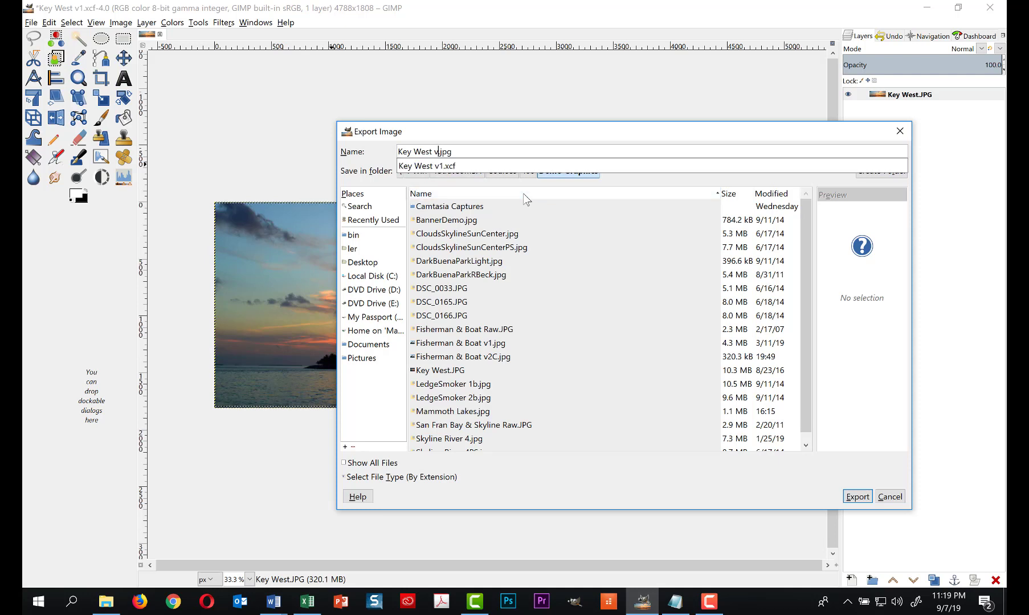
type("2C")
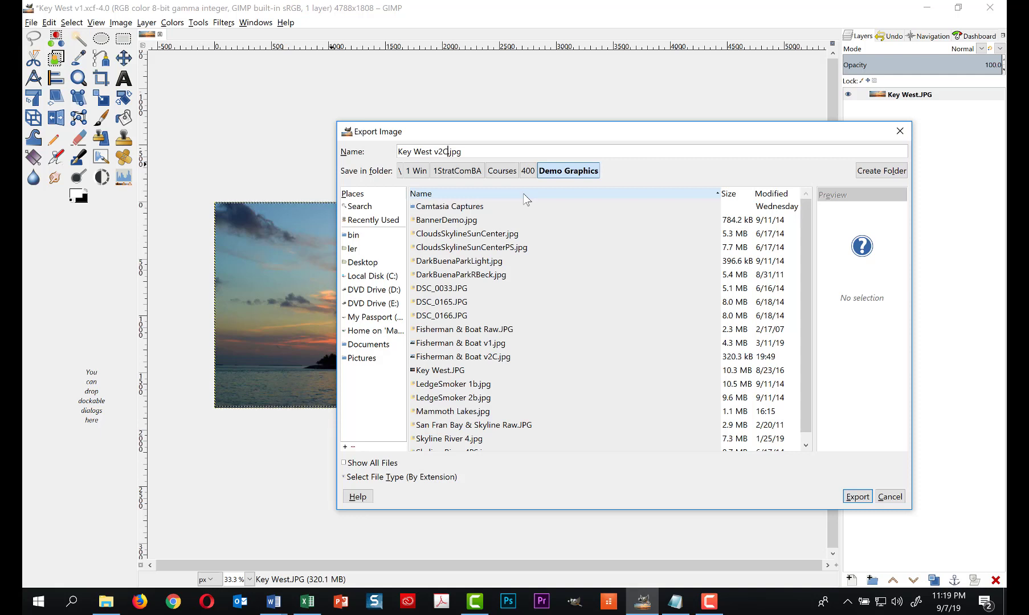
key("BackSpace")
left_click(858, 497)
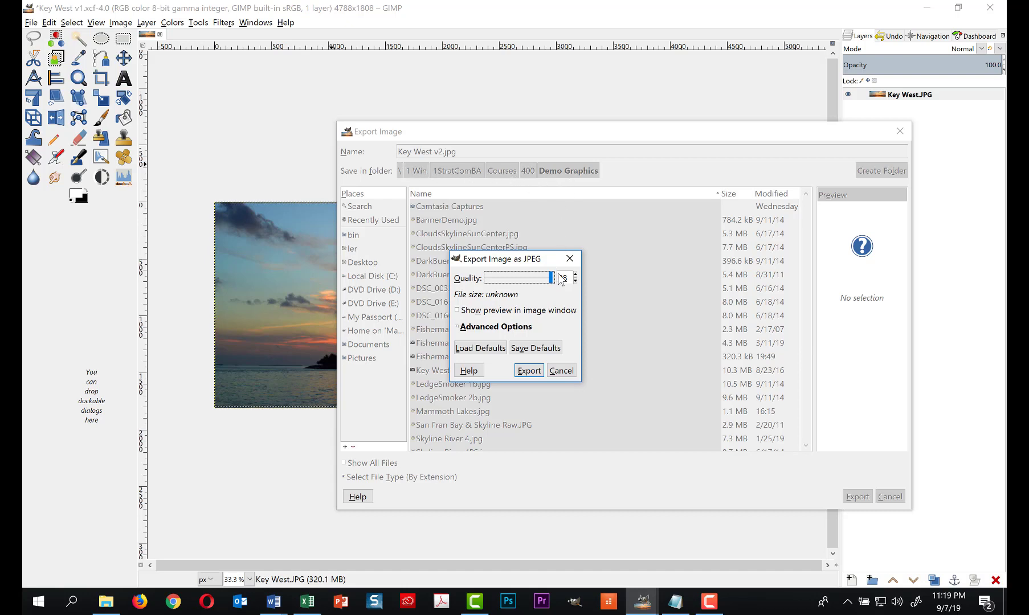
left_click(575, 275)
left_click(575, 275)
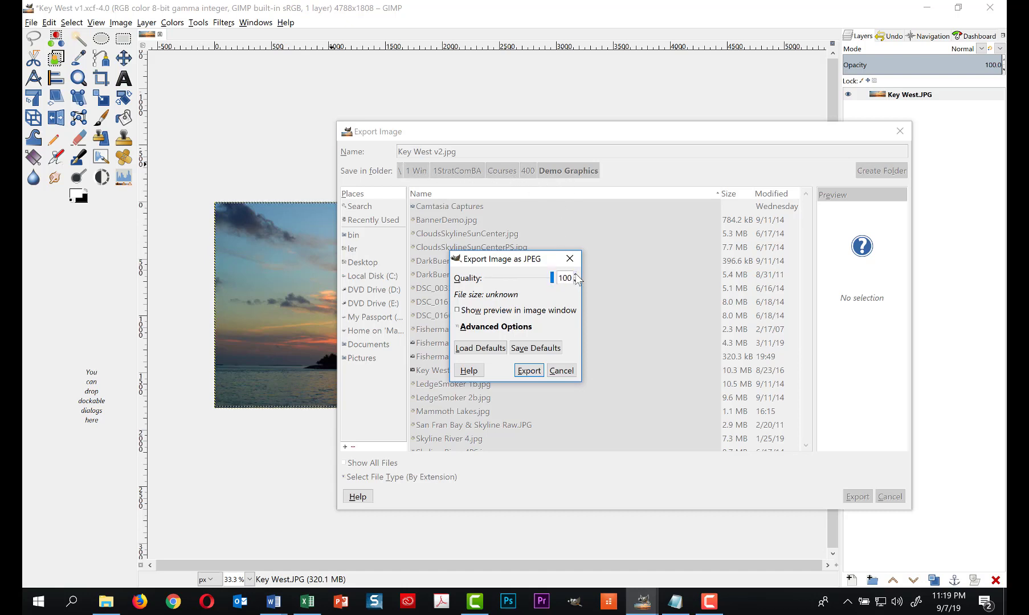
left_click(528, 370)
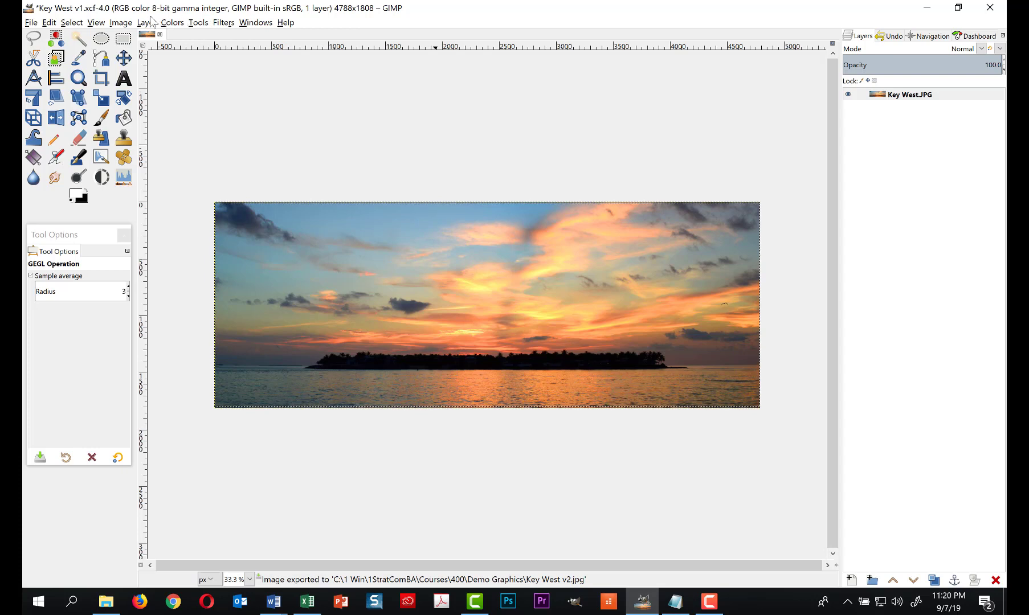
- Scale the image to 2000 × 755 pixels with the X and Y resolution set to 72 pixels/in
left_click(121, 23)
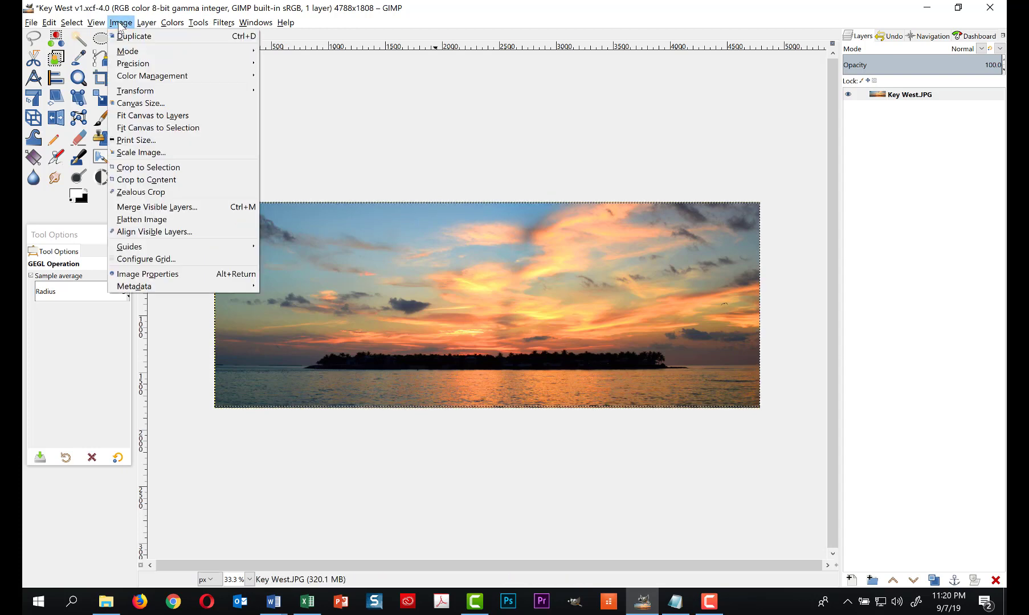
left_click(147, 153)
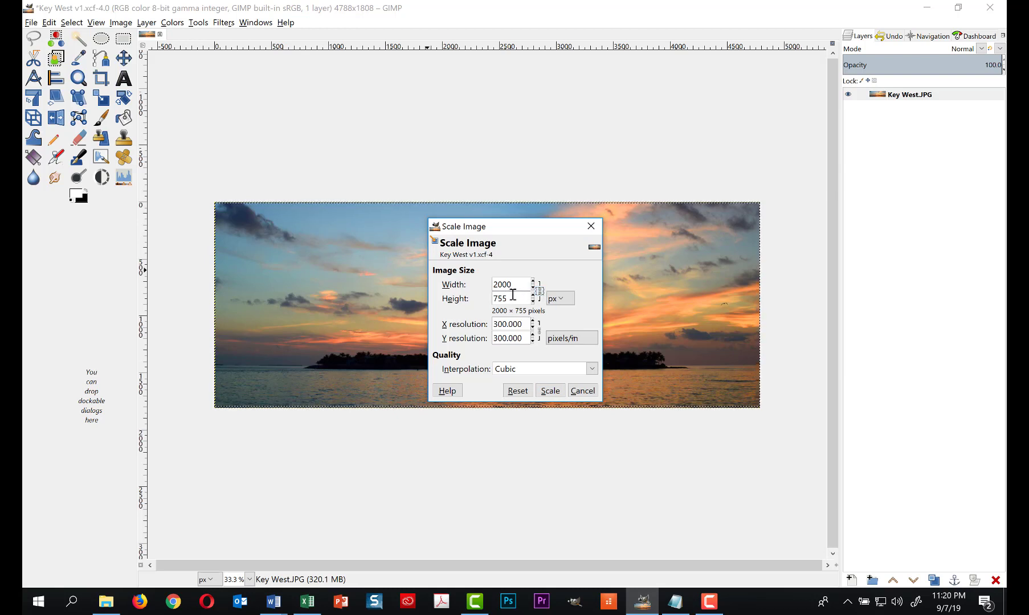
left_click(521, 324)
left_click_drag(521, 325, 489, 324)
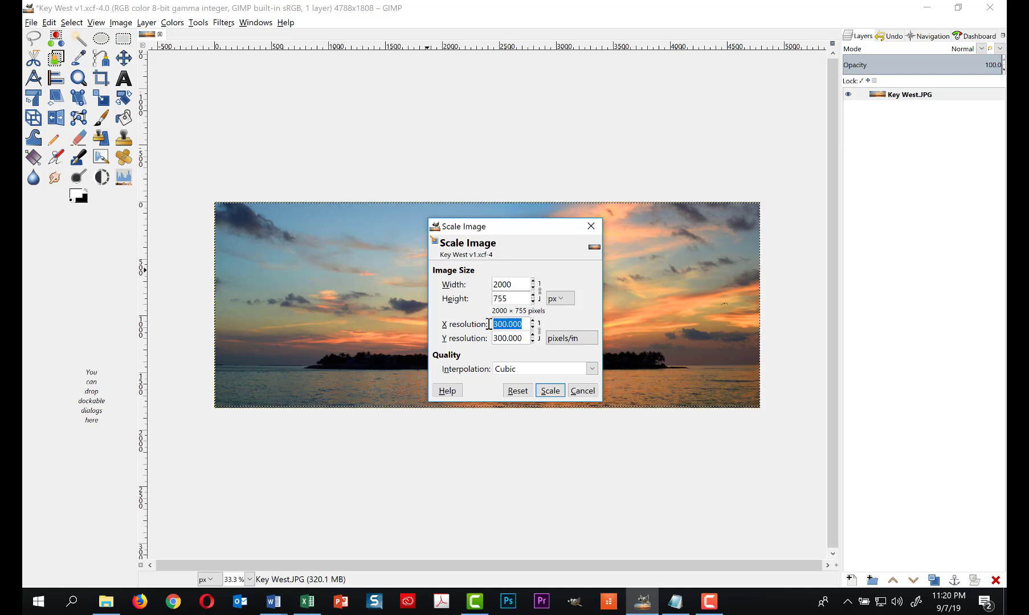
type("72")
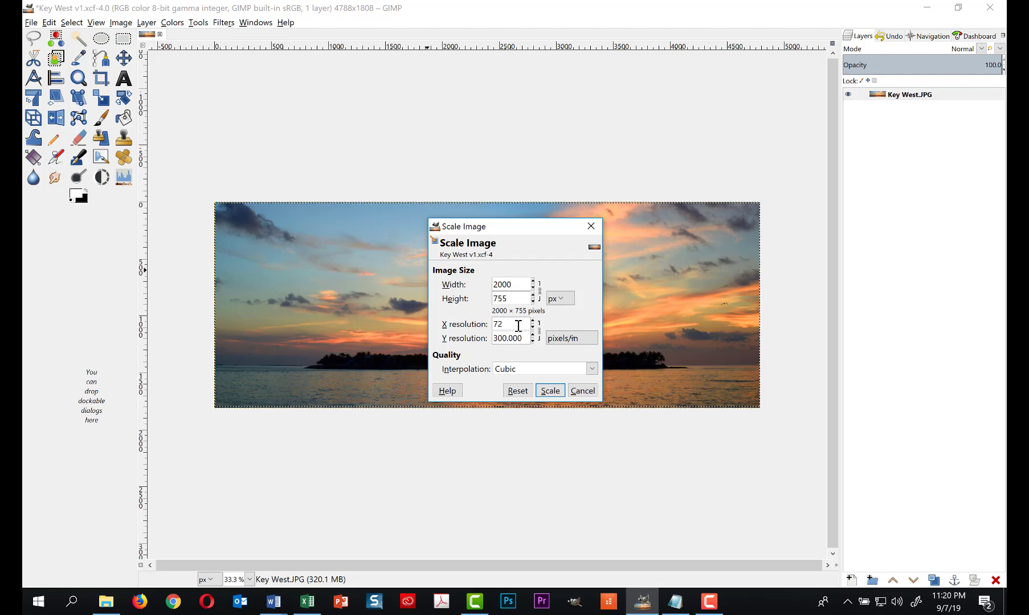
left_click(539, 330)
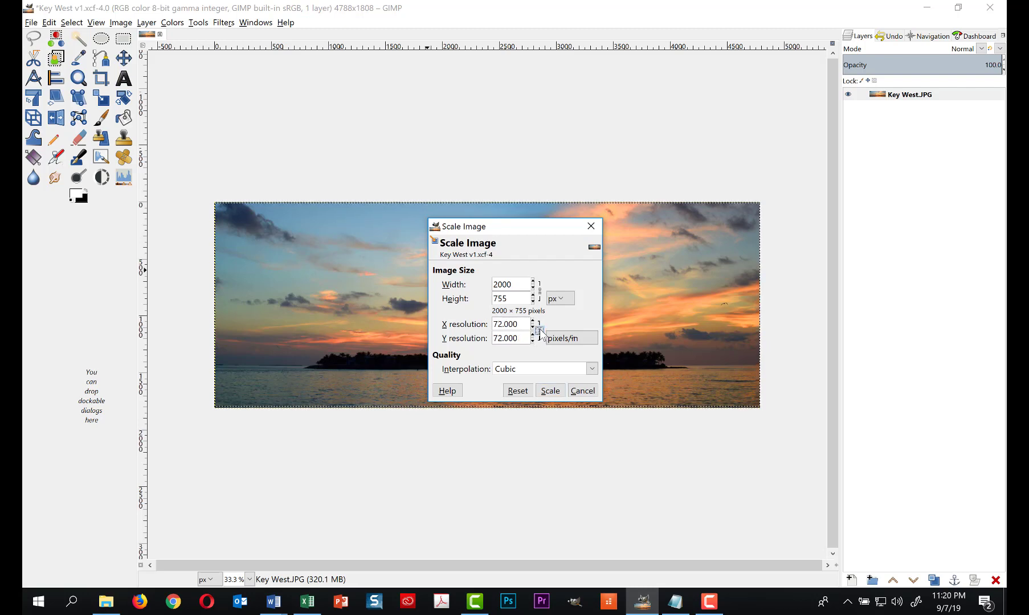
left_click(552, 394)
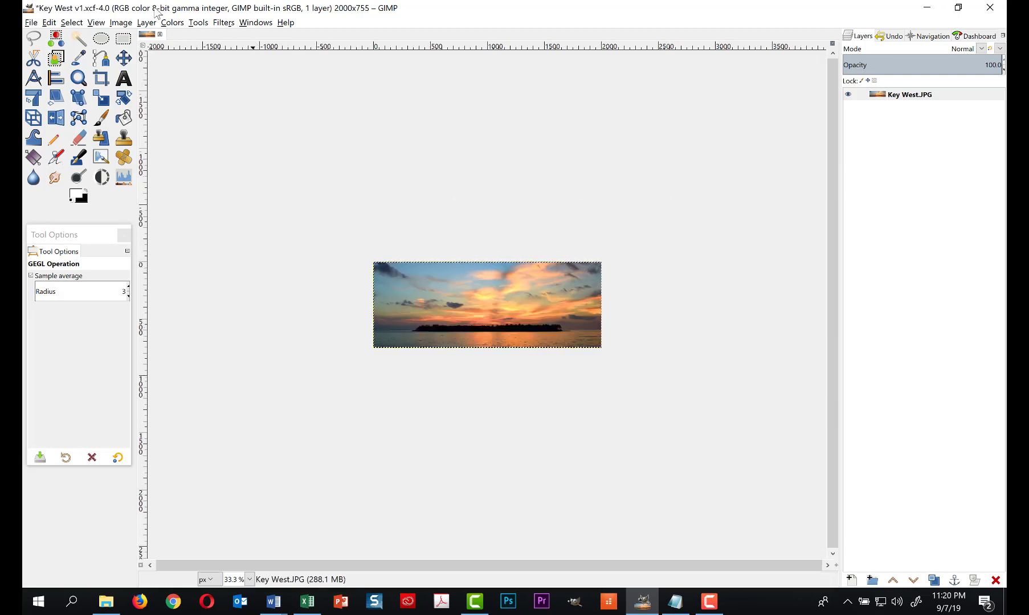
- Check the scaled image's pixel size, print size and resolution in its image properties
left_click(119, 22)
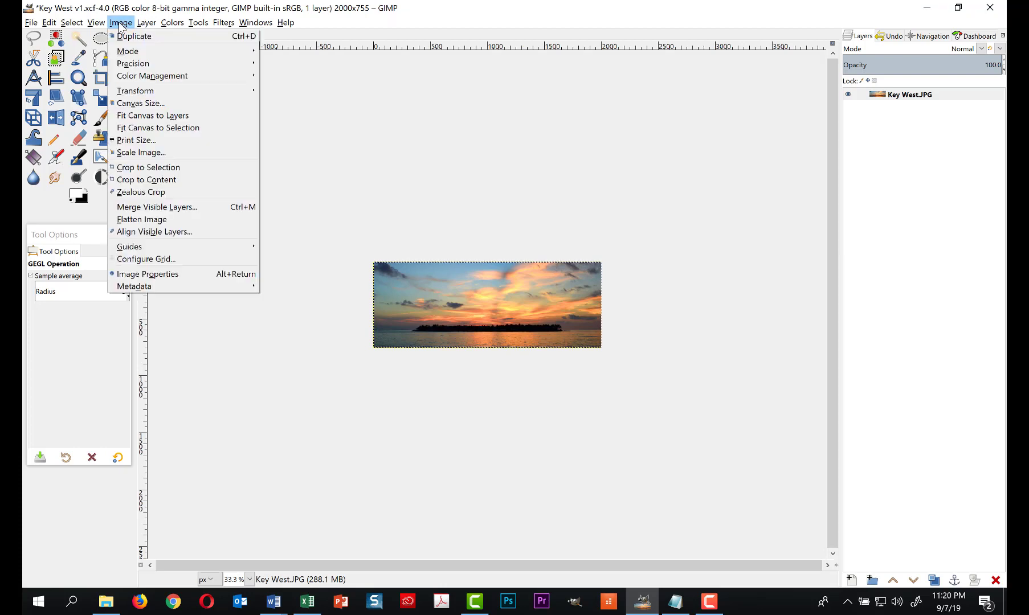
left_click(174, 274)
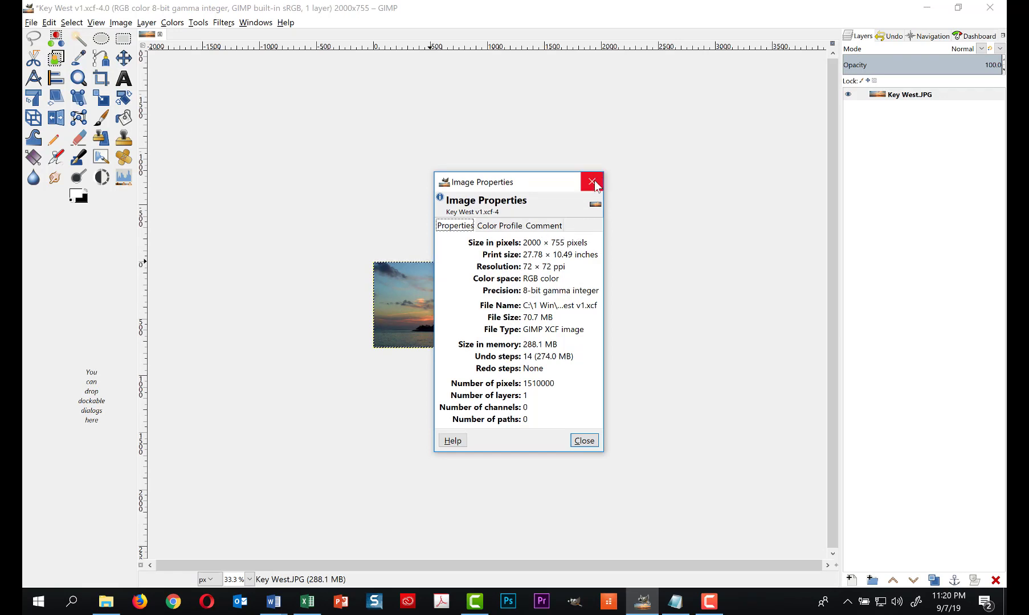
left_click(584, 441)
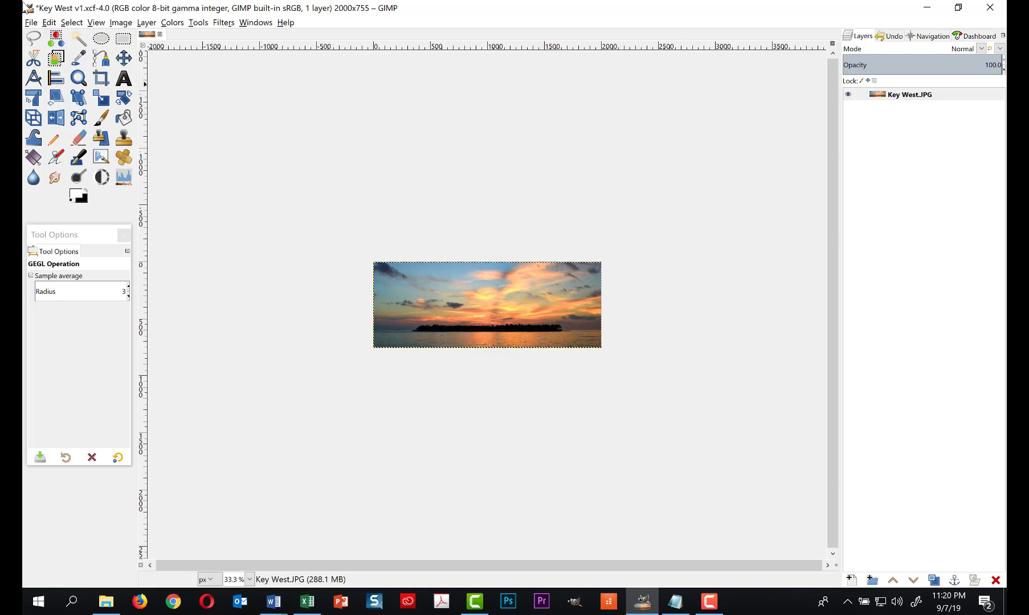
- Export the scaled photo as Key West v2C.jpg, and switch to File Explorer to view the files in the Demo Graphics folder
left_click(31, 22)
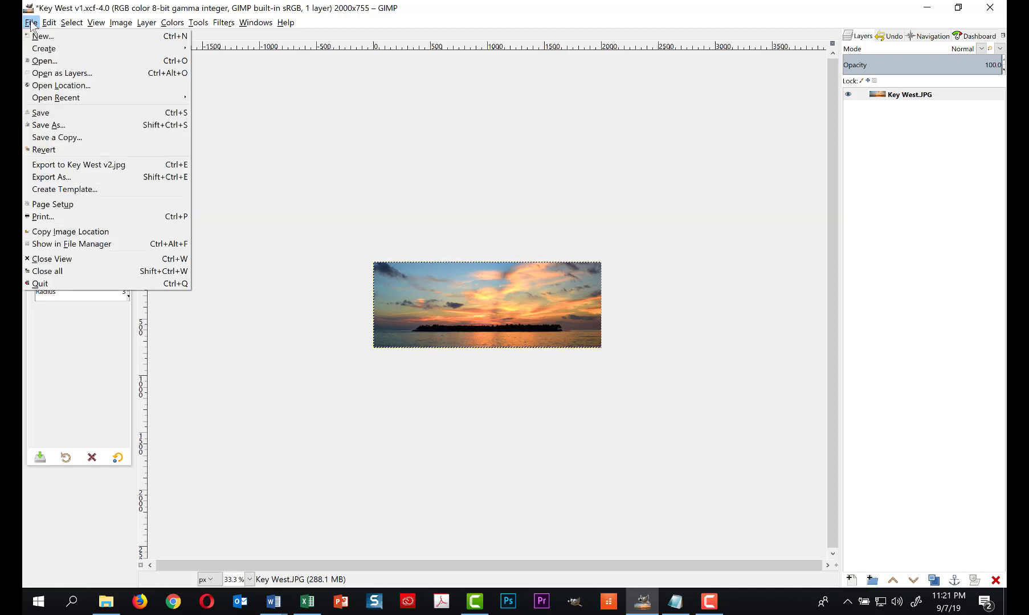
left_click(51, 177)
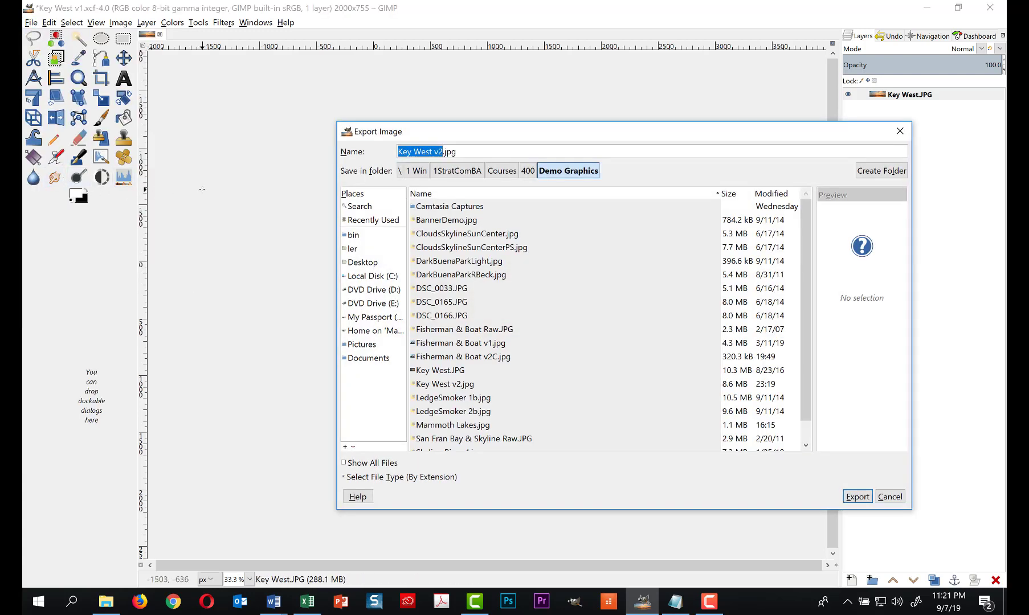
left_click(443, 151)
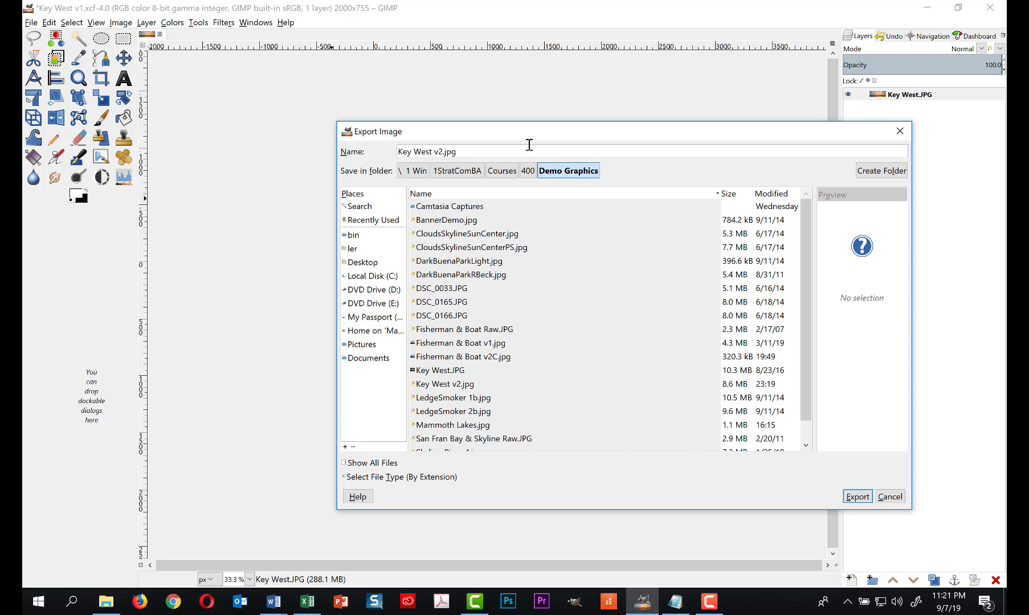
type("C")
left_click(858, 498)
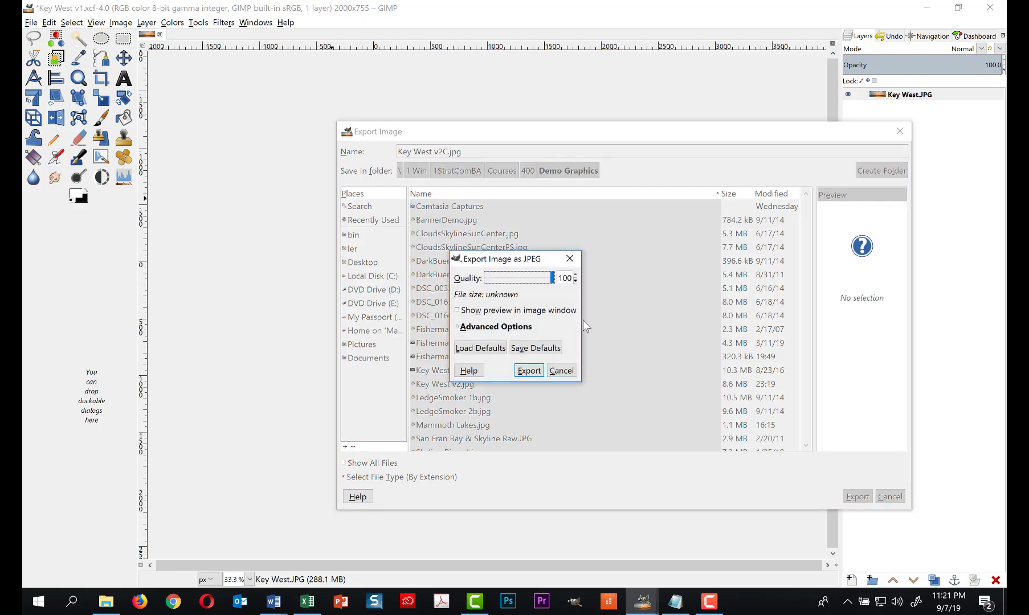
left_click(529, 370)
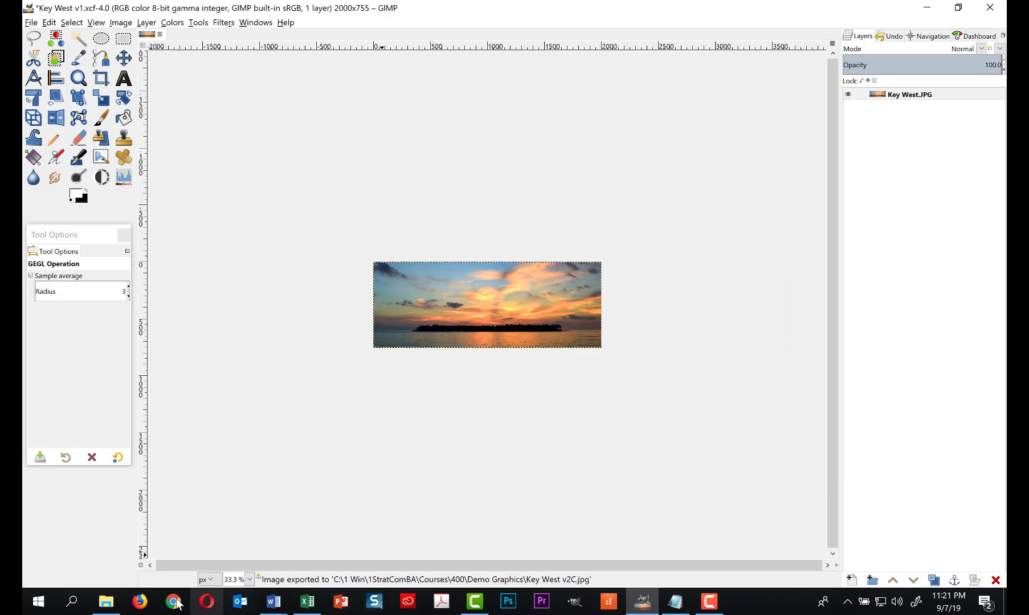
left_click(107, 605)
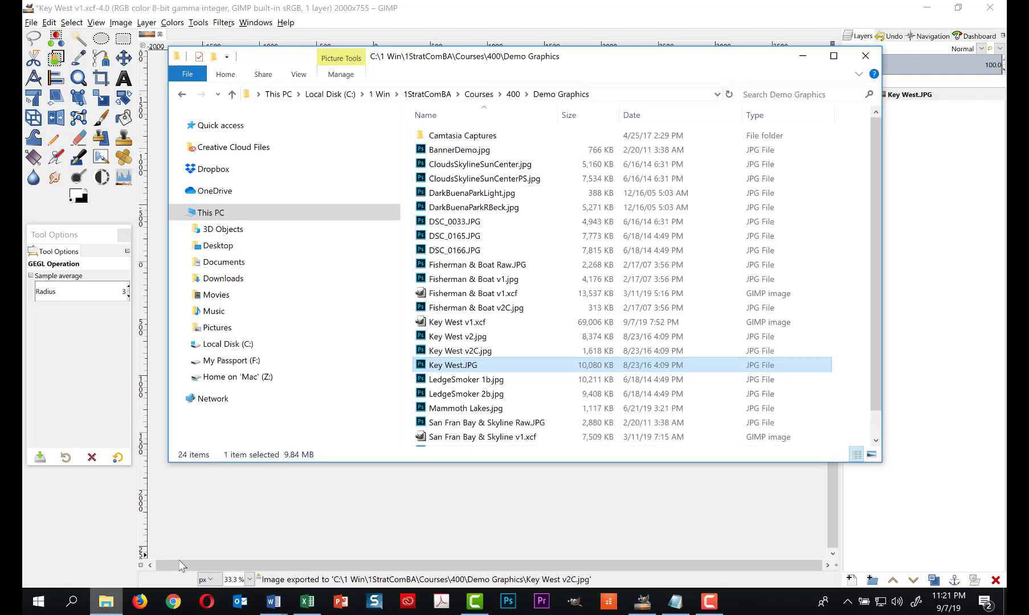